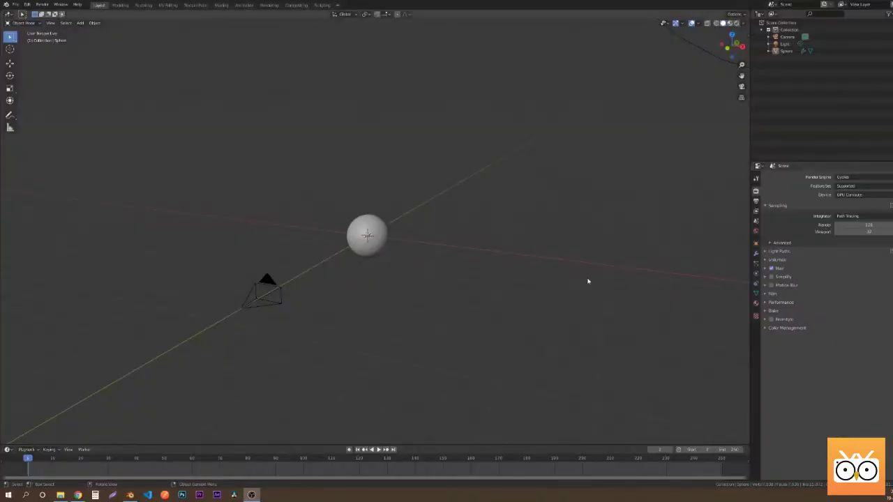
- Delete the sphere and add a text object in its place
click(367, 238)
key(Delete)
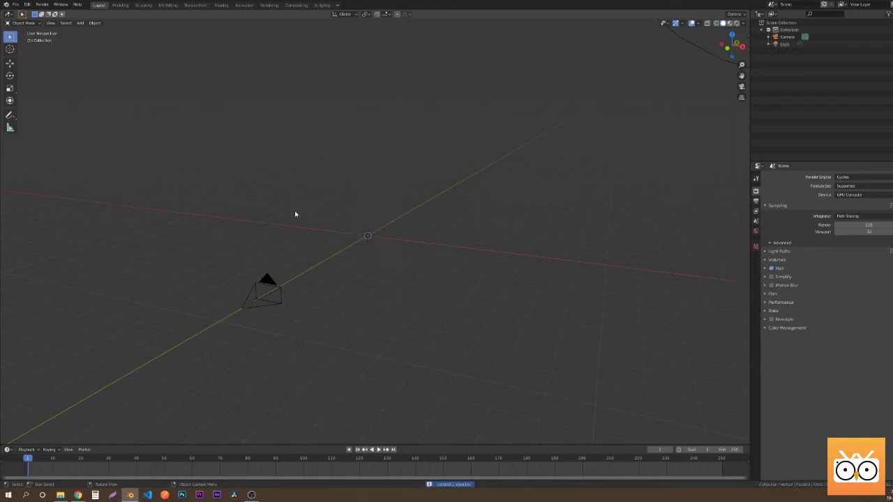
key(shift+a)
click(286, 243)
scroll(353, 229, up, 8)
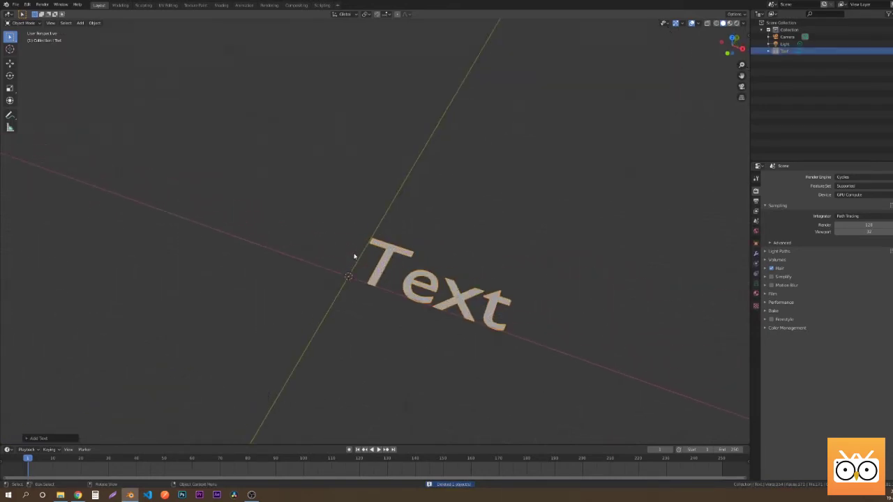
- Change the text's content to the single numeral 3
key(Tab)
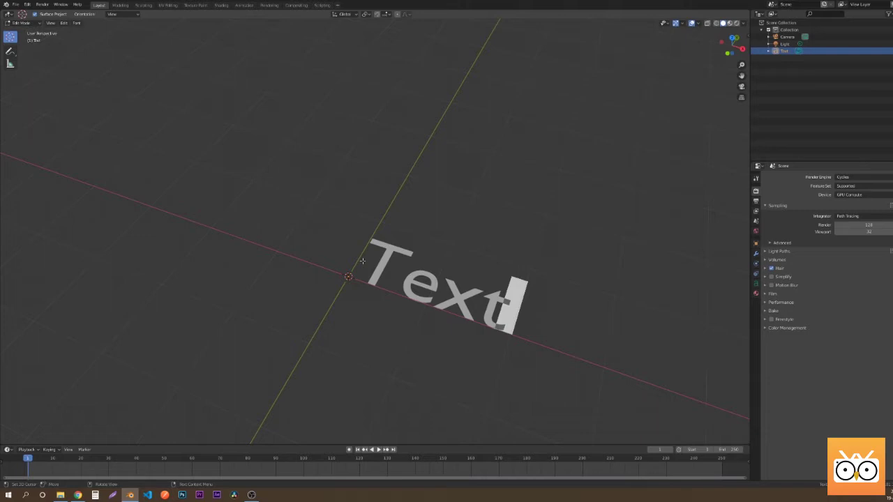
key(BackSpace)
key(BackSpace)
key(BackSpace)
key(BackSpace)
text(a)
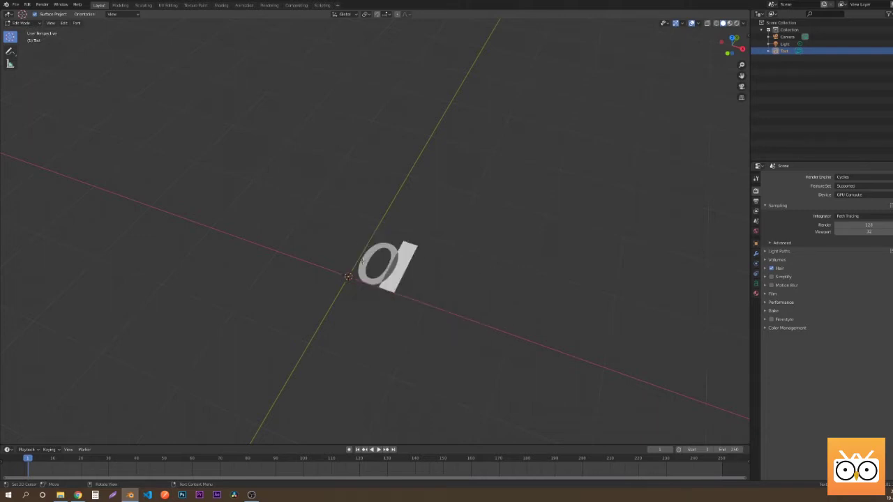
key(BackSpace)
text(3)
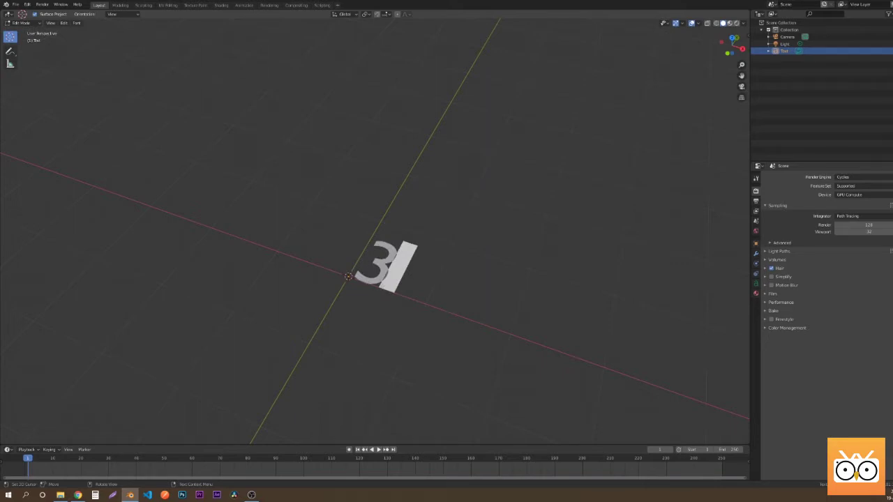
key(Tab)
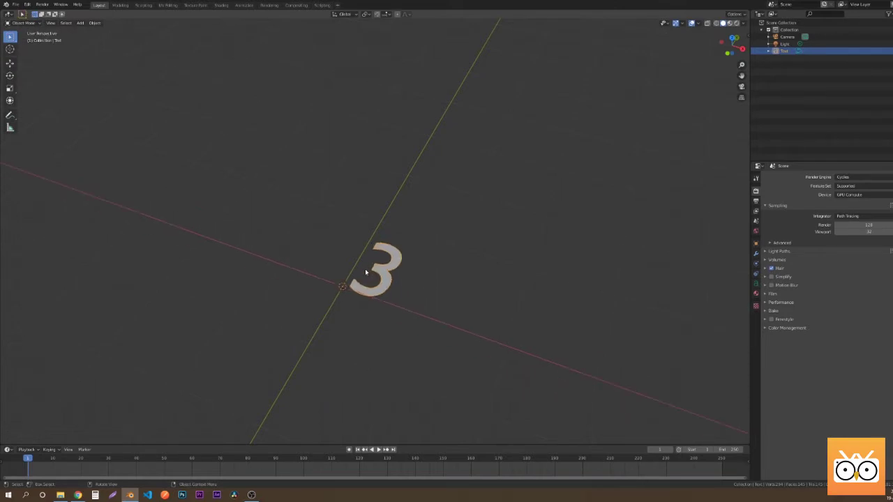
- Rotate the 3 upright and give it about 0.15 m of extrusion depth
key(r)
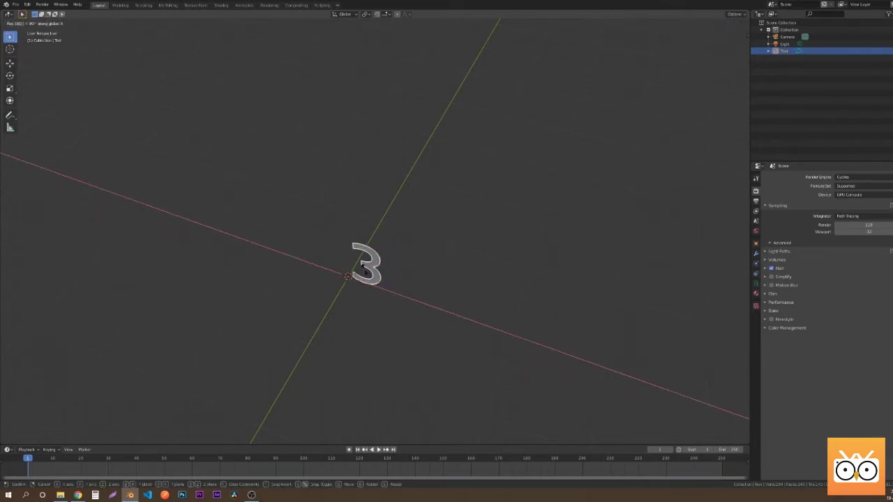
click(366, 272)
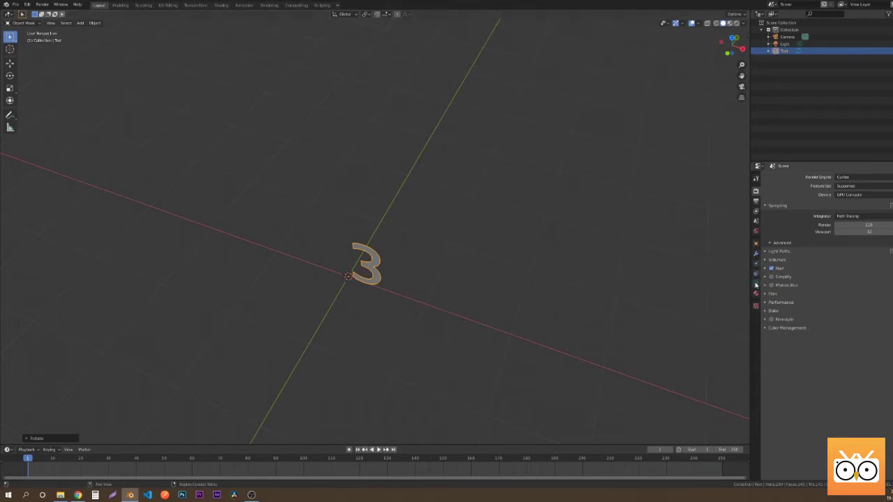
click(755, 284)
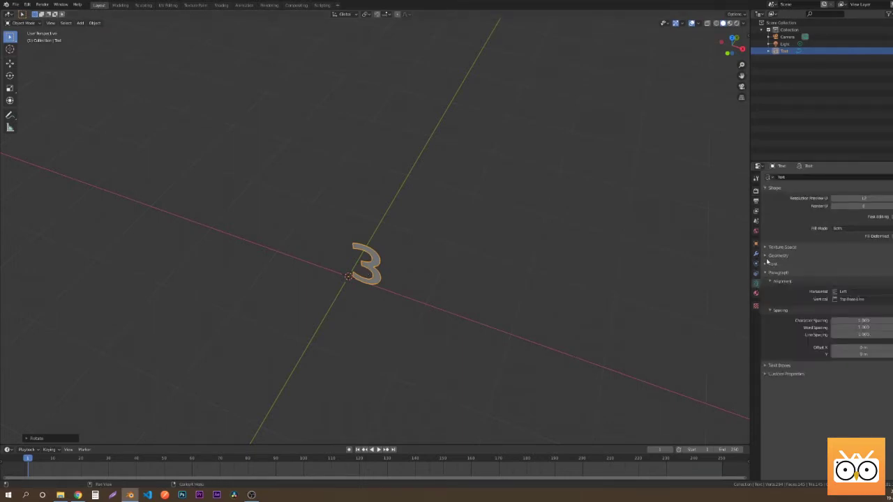
click(776, 255)
drag(850, 274, 859, 303)
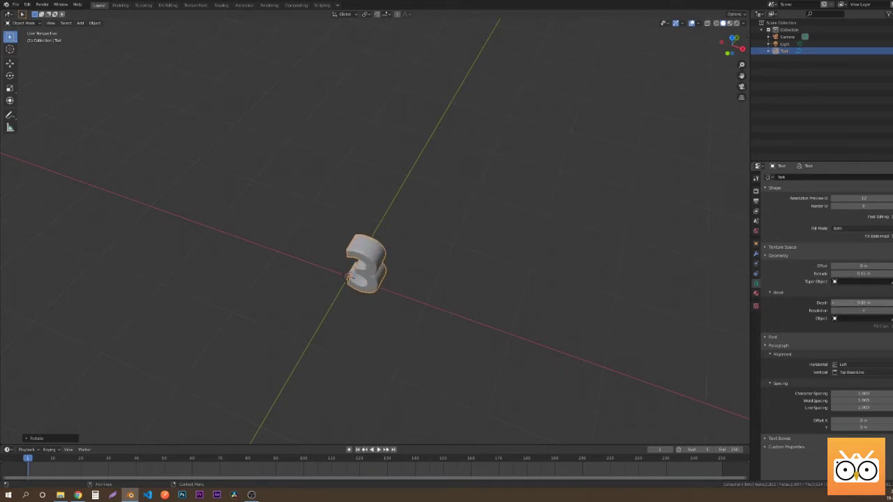
- Reset the 3's origin and lift it upward
middle_drag(360, 258, 411, 234)
scroll(415, 233, up, 3)
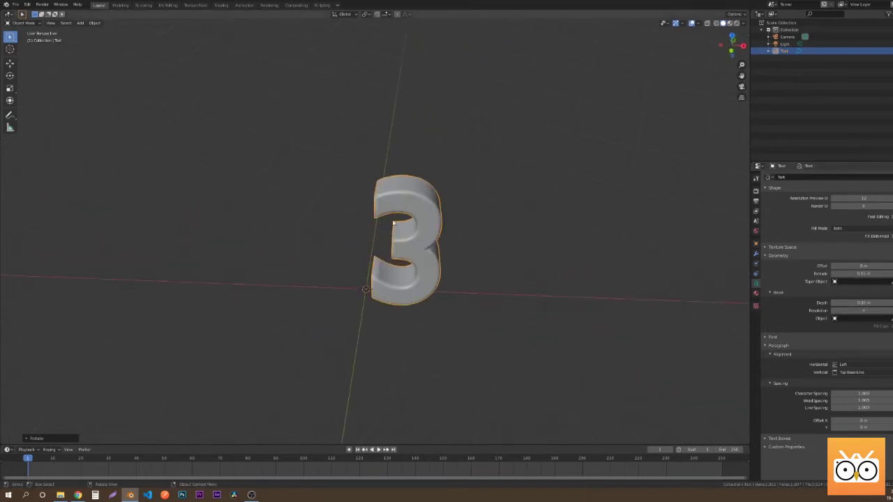
right_click(414, 233)
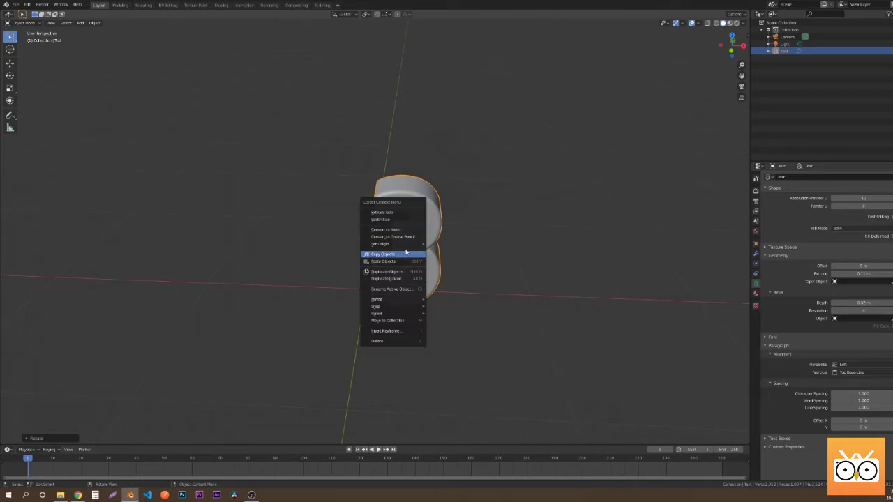
mouse_move(410, 245)
click(441, 252)
key(g)
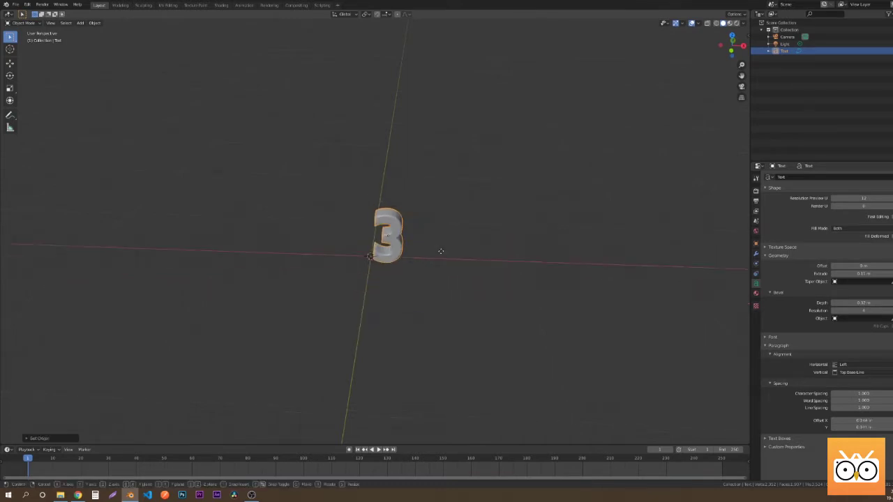
click(443, 157)
- In front view, shift the 3 to the left along X
key(KP_1)
key(g)
key(x)
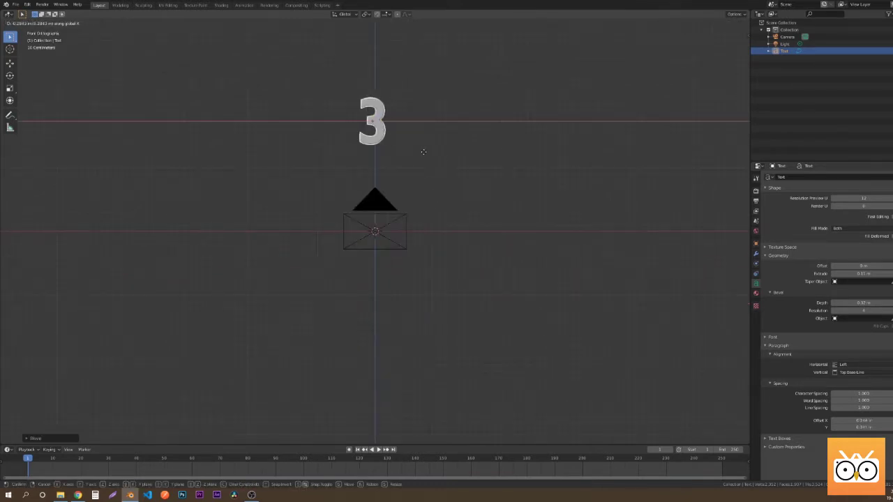
click(407, 149)
scroll(396, 111, up, 3)
shift+scroll(370, 151, up, 2)
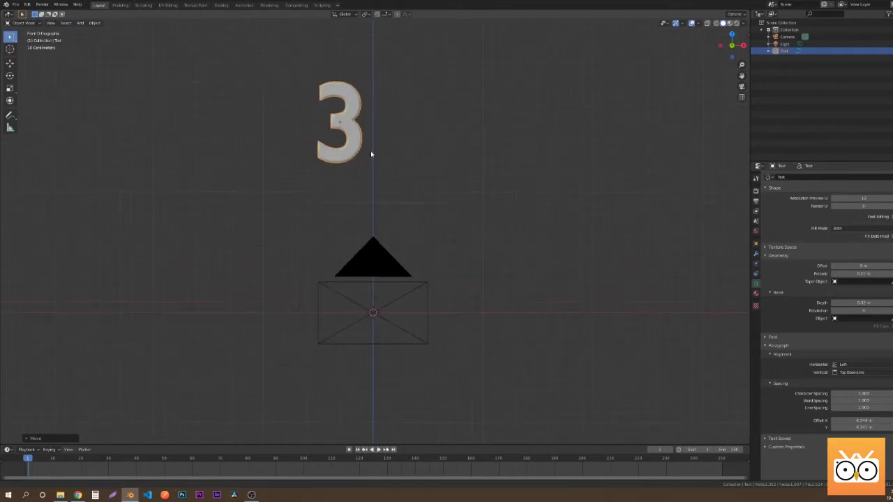
- Duplicate the 3 to its right along X and change the copy to 0
key(shift+d)
key(x)
click(423, 163)
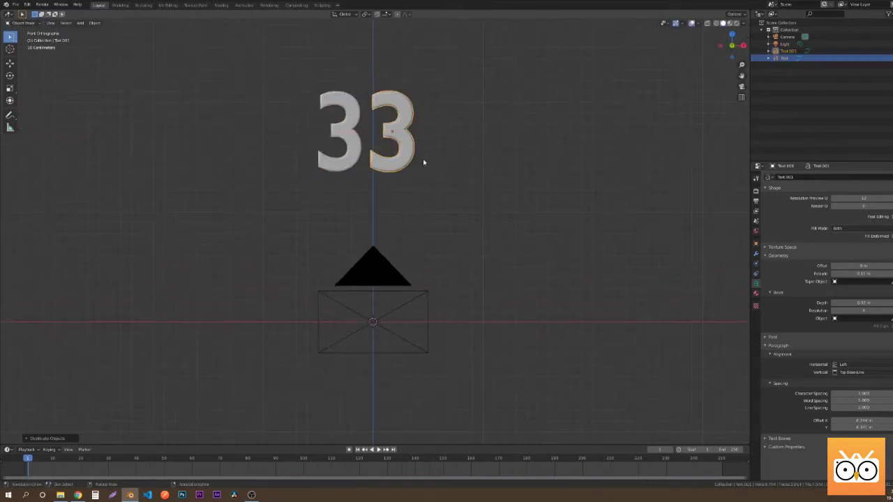
key(Tab)
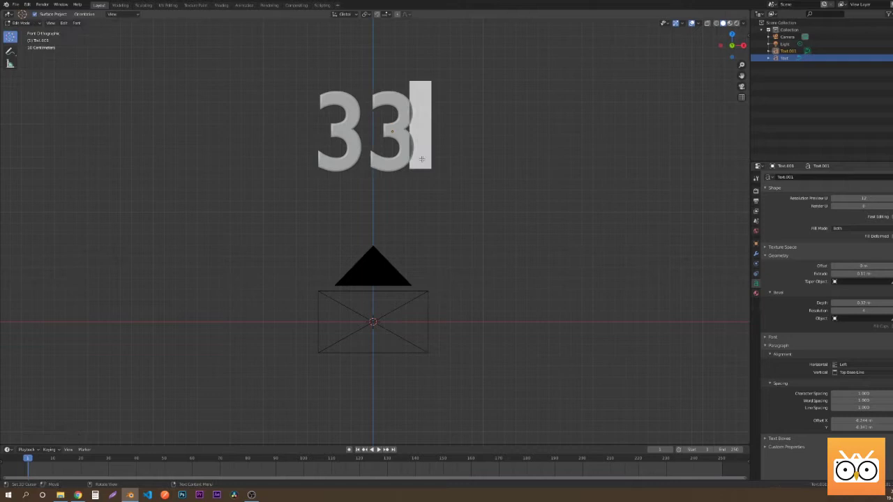
key(BackSpace)
text(0)
key(Tab)
- Orbit to see the 30 in perspective and select the 0
middle_drag(405, 143, 274, 152)
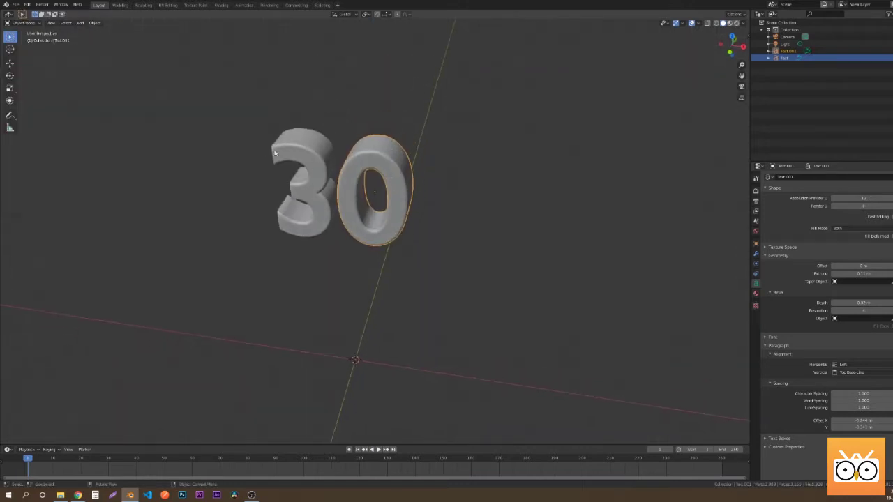
click(351, 183)
scroll(335, 177, down, 5)
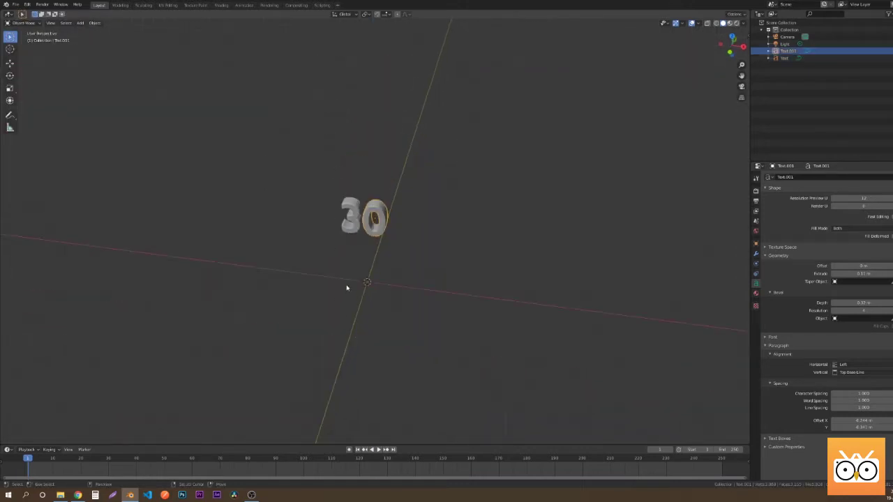
- Add a plane mesh and scale it up into a large floor
key(shift+a)
mouse_move(349, 253)
click(377, 255)
key(s)
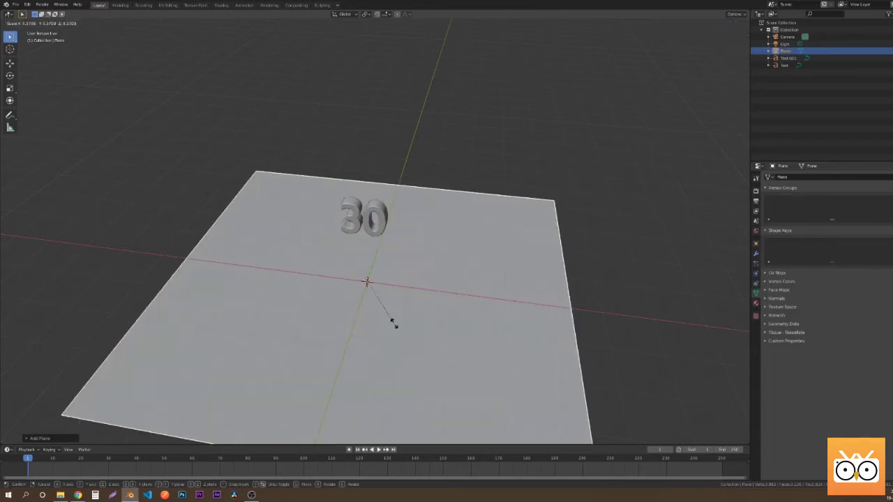
click(390, 317)
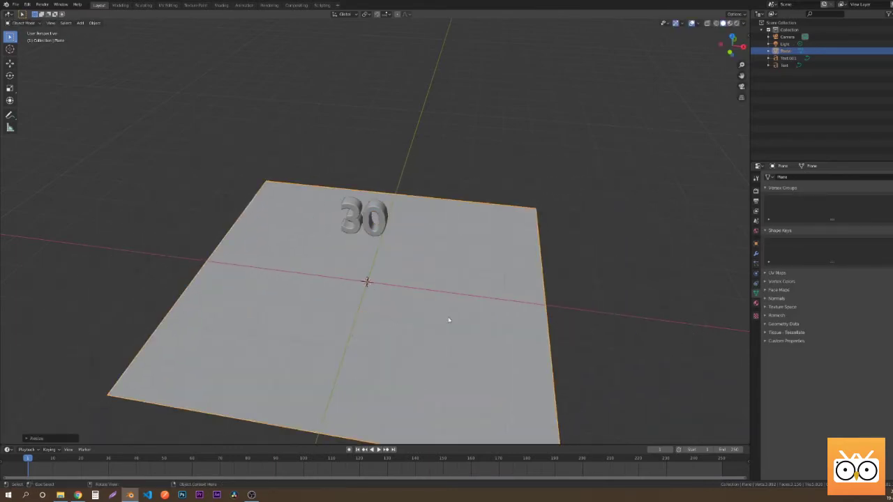
- Give the plane Collision physics in its Physics properties
click(756, 273)
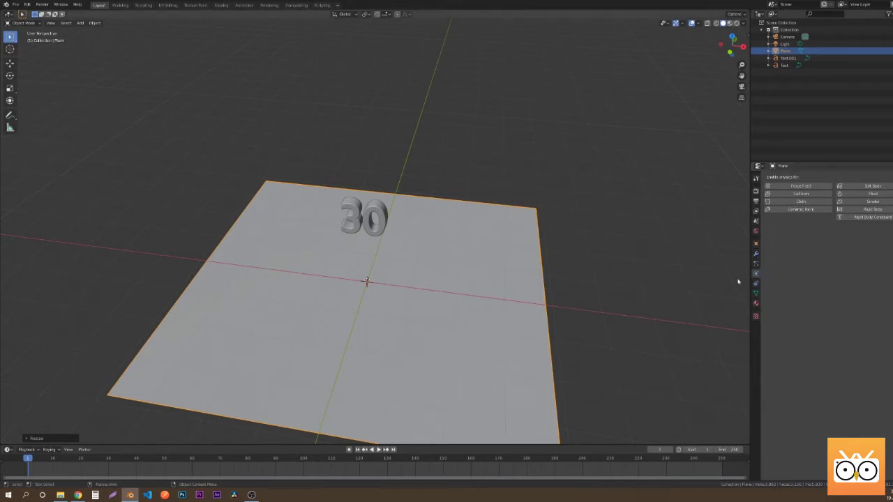
click(797, 194)
scroll(365, 253, up, 3)
click(342, 170)
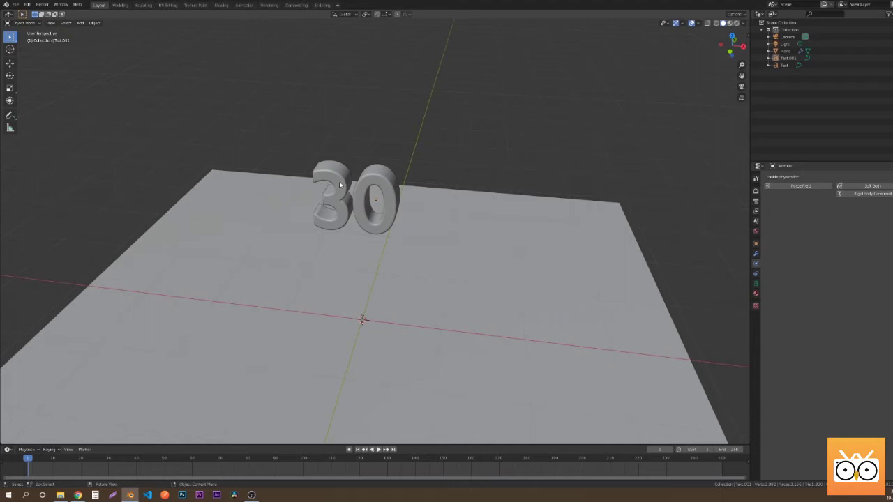
- Select both digits of the 30 and convert them to meshes
click(340, 184)
click(340, 185)
click(334, 180)
click(334, 180)
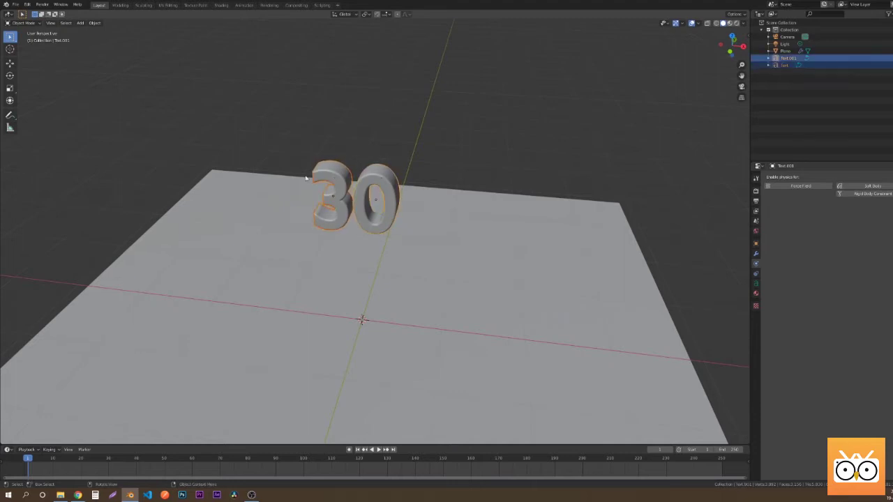
middle_drag(306, 178, 332, 229)
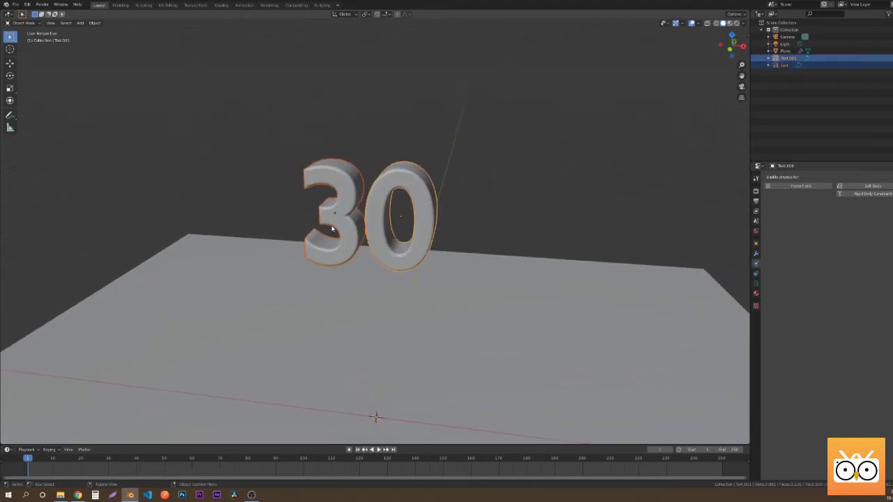
right_click(338, 180)
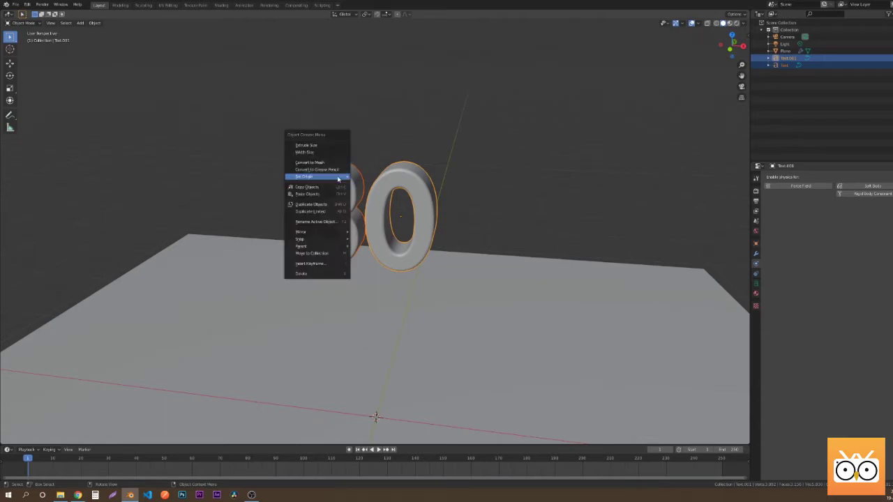
click(335, 164)
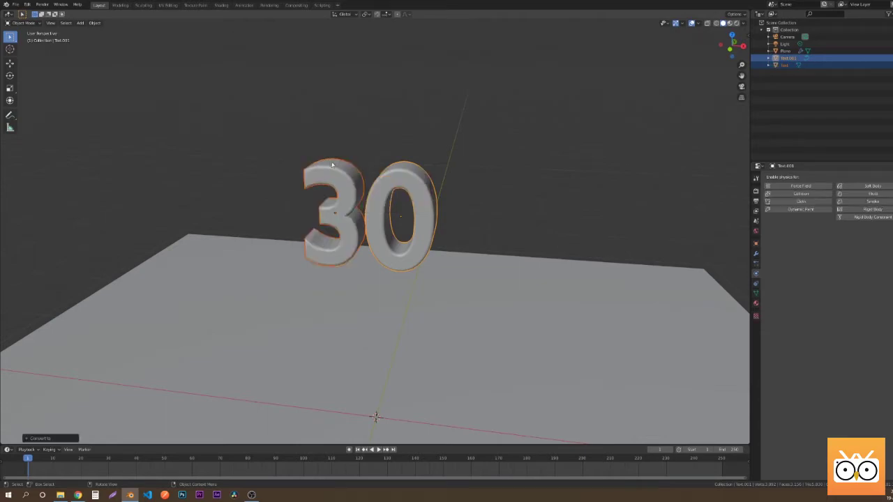
scroll(335, 183, up, 4)
- In Edit Mode, select all and apply Tris to Quads, then return to Object Mode
key(Tab)
middle_drag(237, 194, 300, 156)
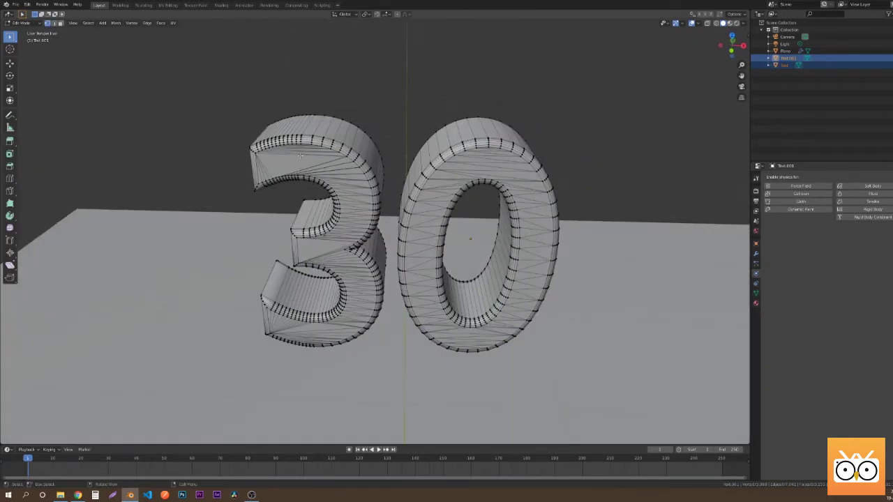
scroll(338, 263, down, 2)
middle_drag(337, 264, 335, 222)
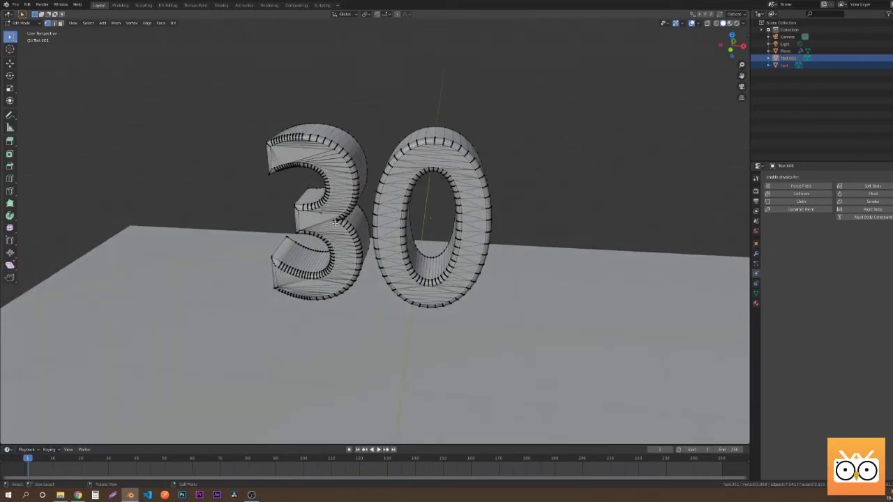
key(a)
key(ctrl+f)
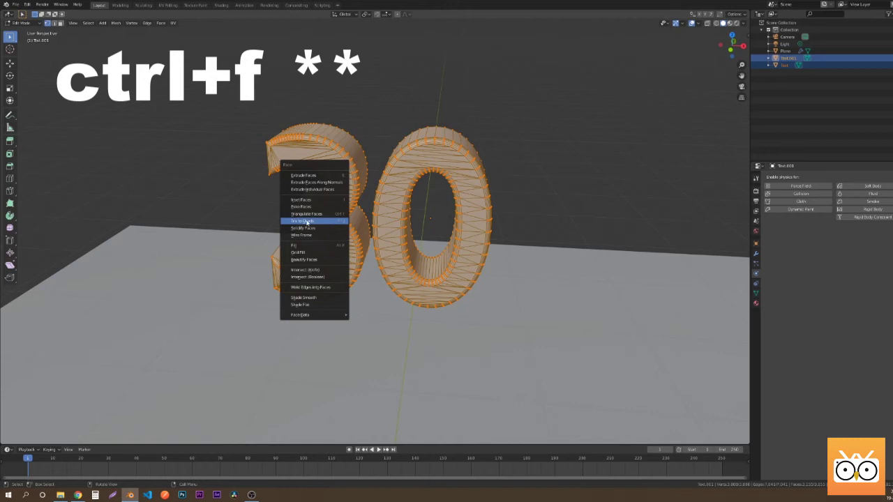
click(306, 222)
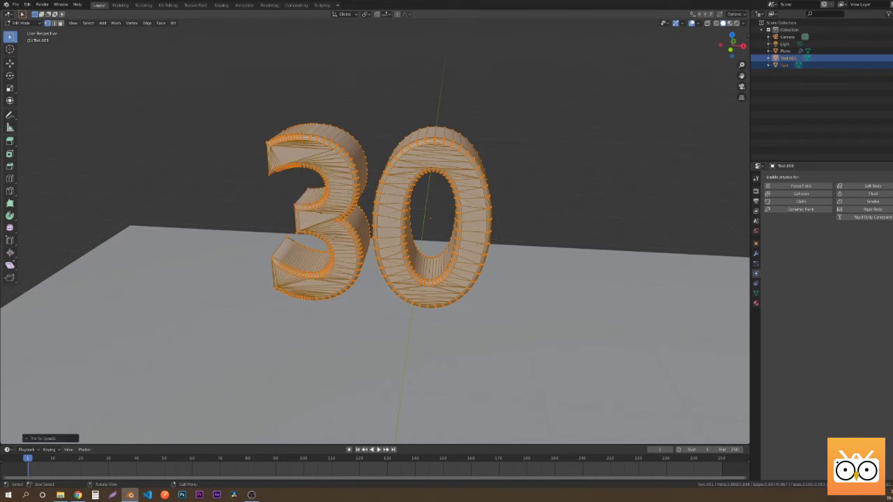
key(Tab)
- Zoom out and click empty space to deselect the 30
scroll(439, 278, down, 6)
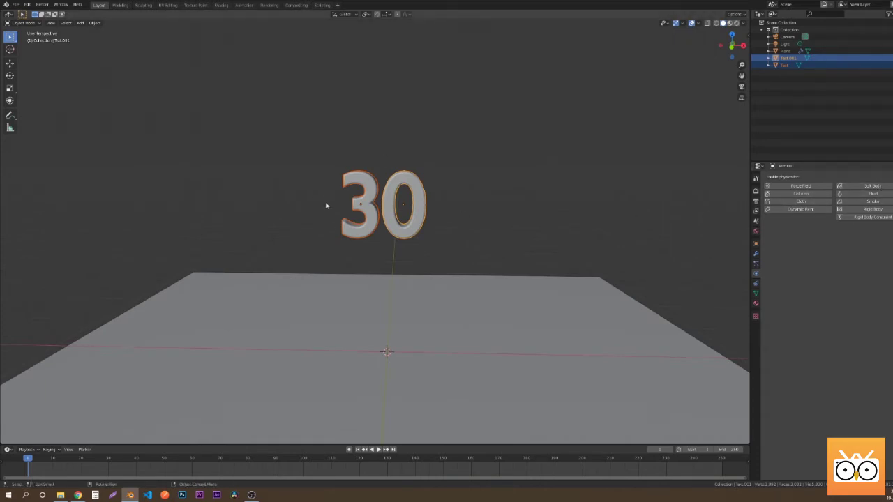
click(325, 206)
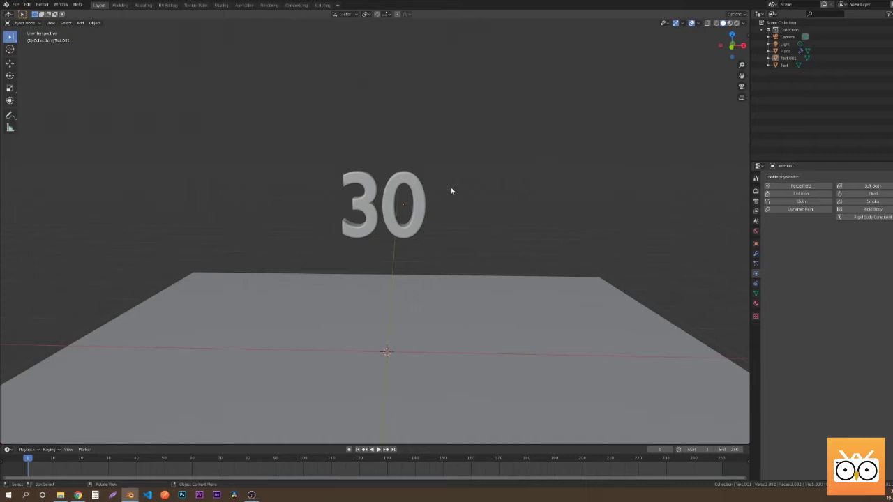
- Add a cube and raise it along Z to about 1.007 m in front view
key(shift+a)
mouse_move(425, 204)
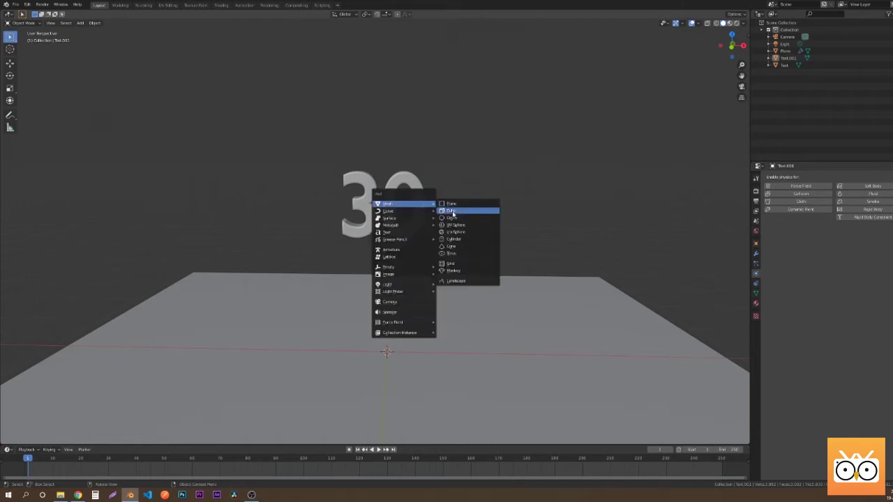
click(453, 212)
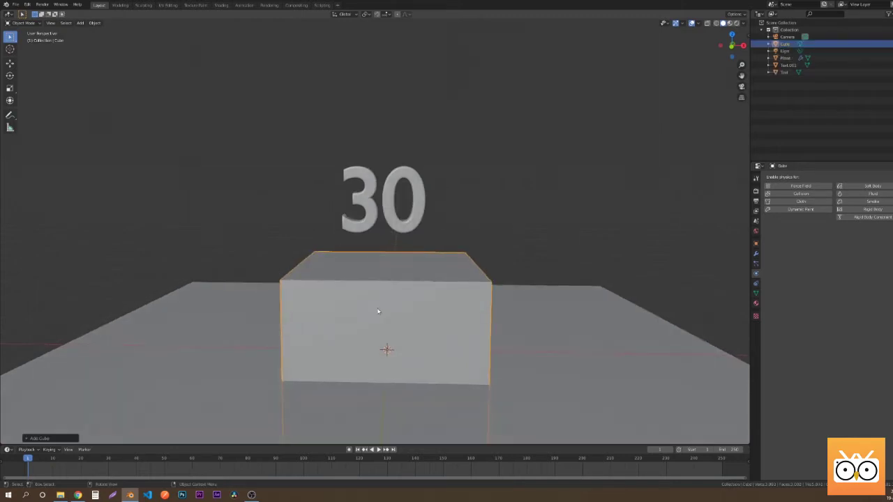
key(KP_1)
key(g)
key(z)
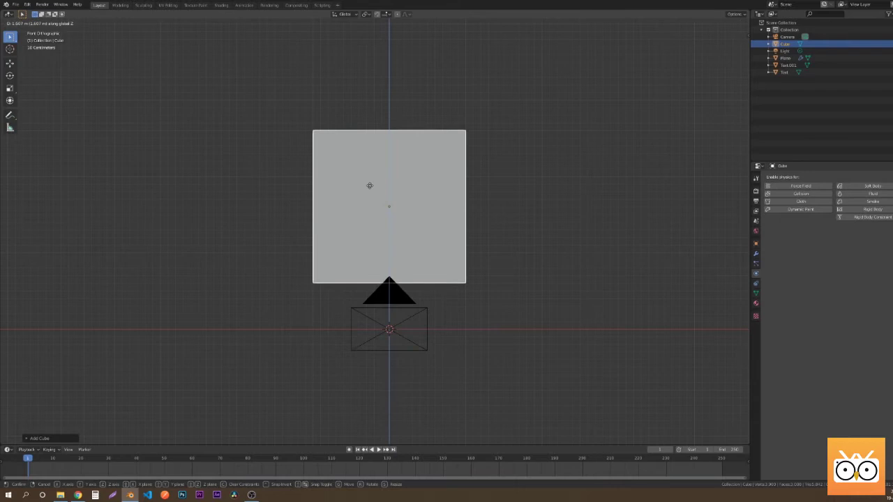
click(466, 233)
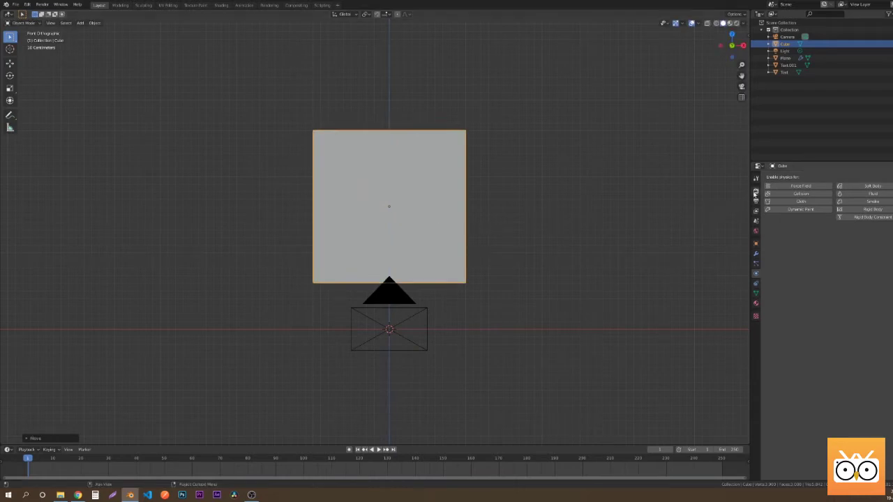
click(756, 244)
- Set the render engine to Eevee
click(770, 330)
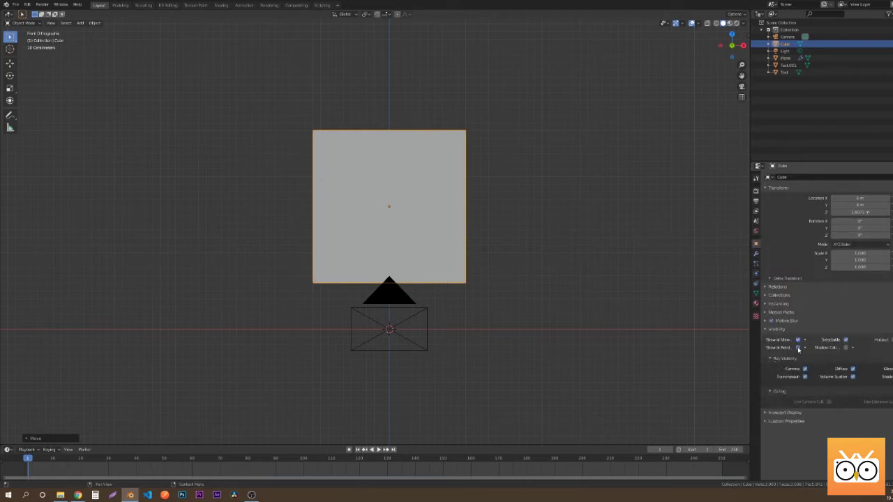
click(756, 191)
click(844, 179)
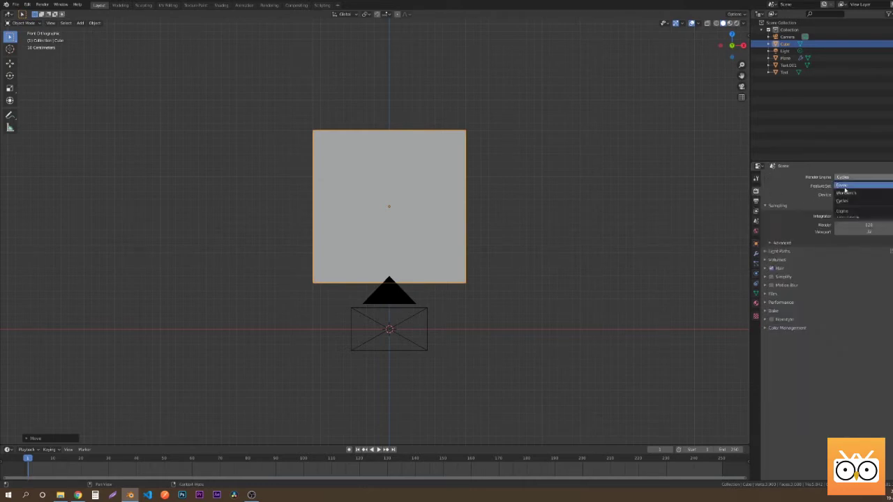
click(844, 184)
- In camera view with wireframe shading, raise the camera along Z to frame the floor
key(KP_0)
key(z)
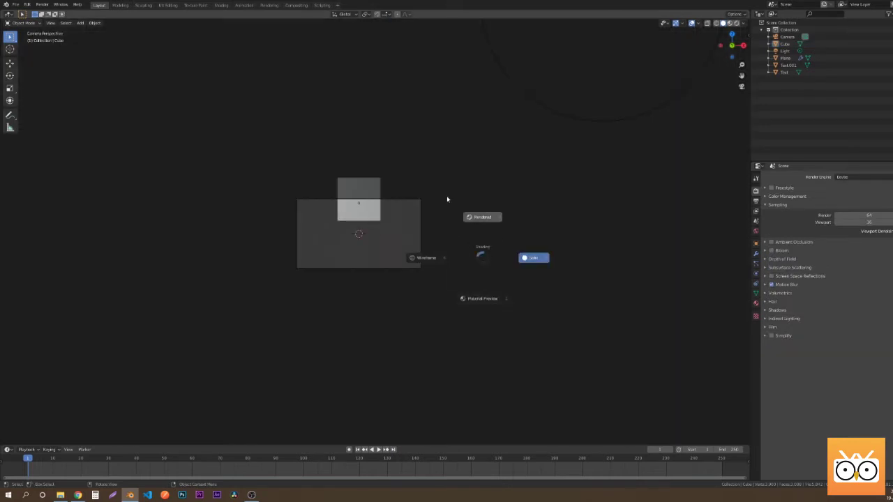
click(418, 209)
click(419, 209)
key(g)
key(z)
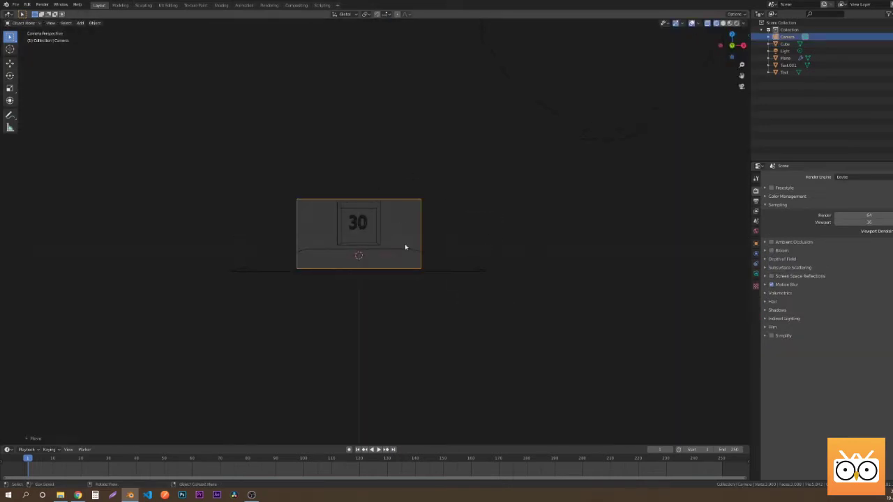
click(518, 221)
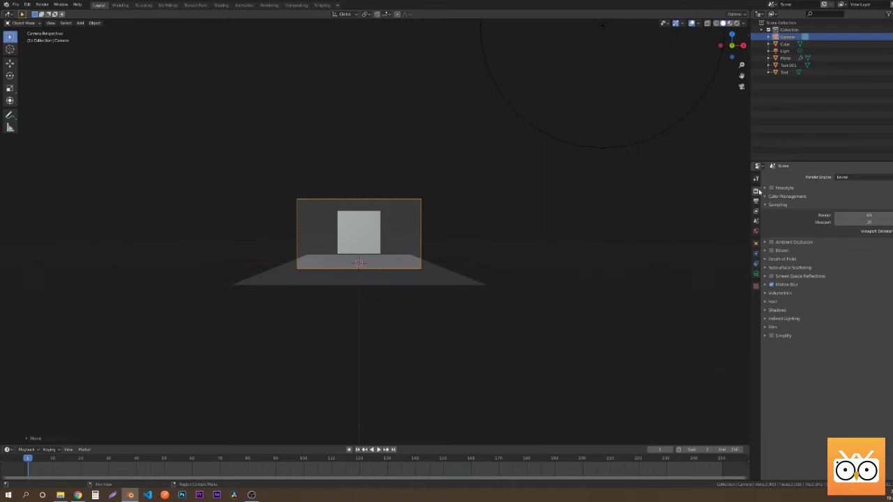
click(491, 251)
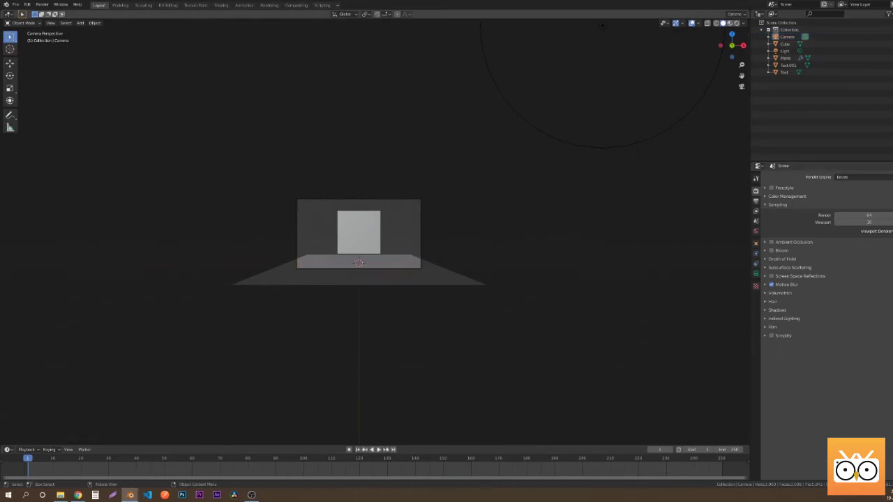
- Render a test image with F12 and close the render window
key(F12)
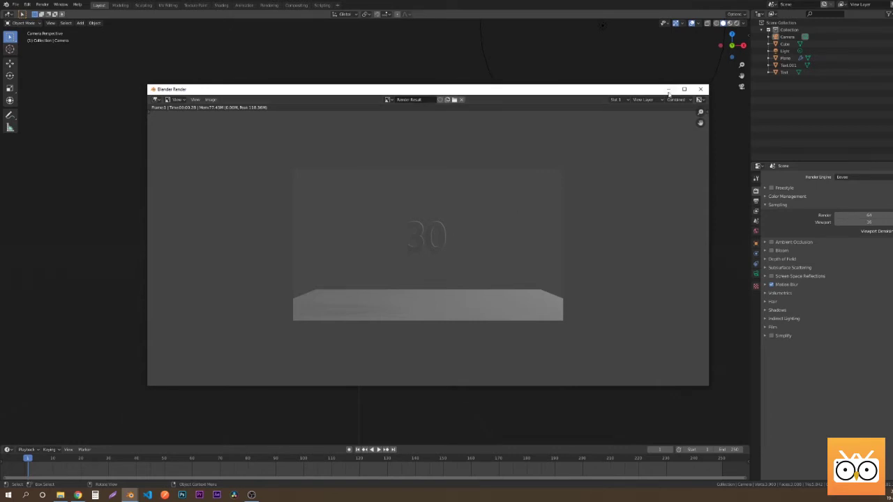
click(700, 89)
click(361, 256)
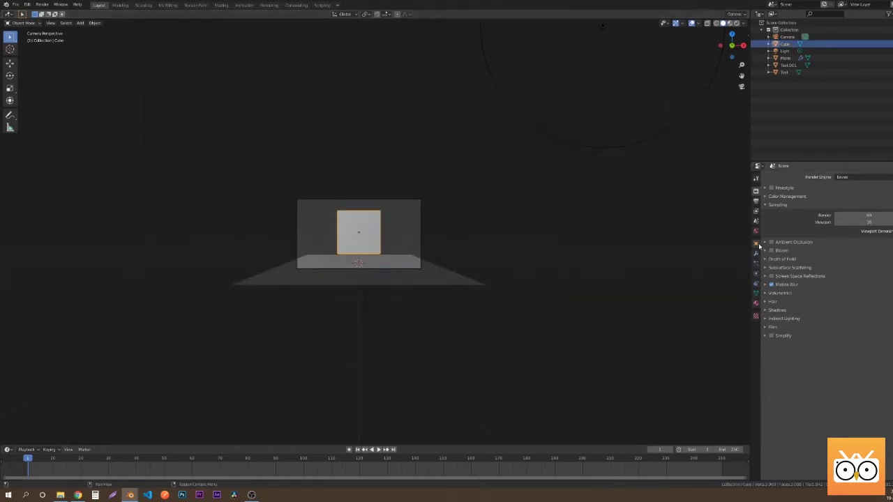
- Set the cube's viewport Display As option to Wire
click(756, 244)
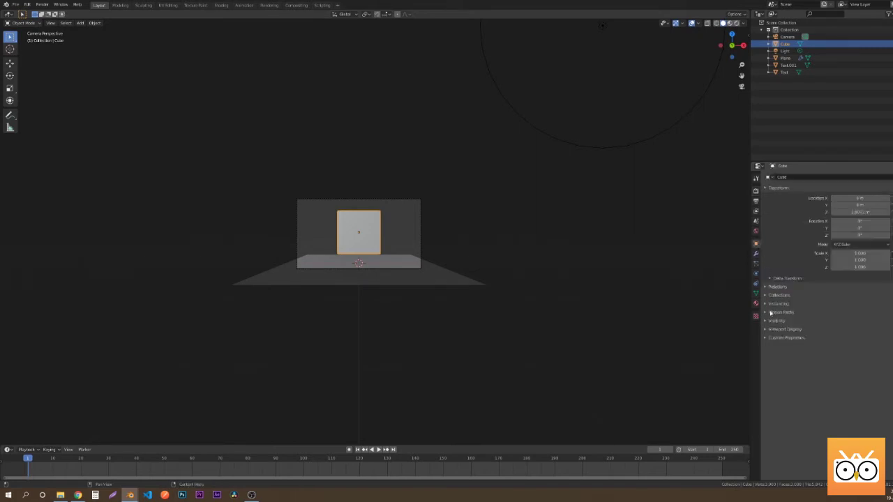
click(763, 330)
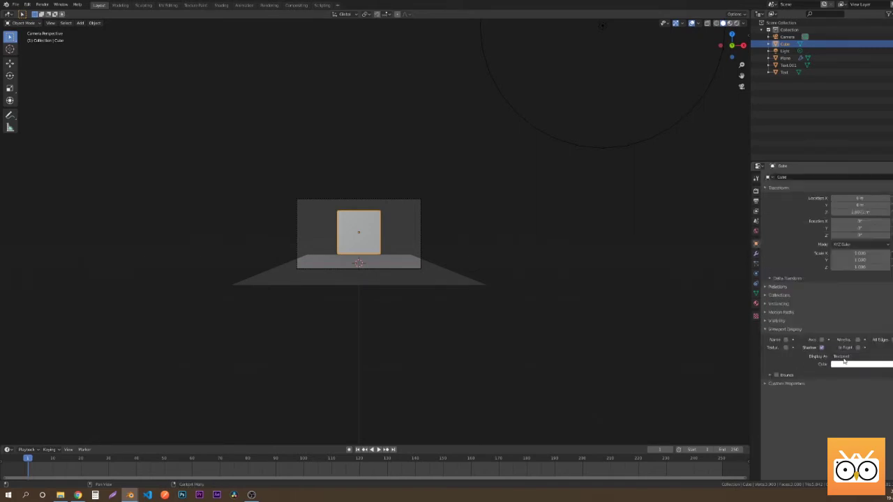
click(842, 356)
click(843, 375)
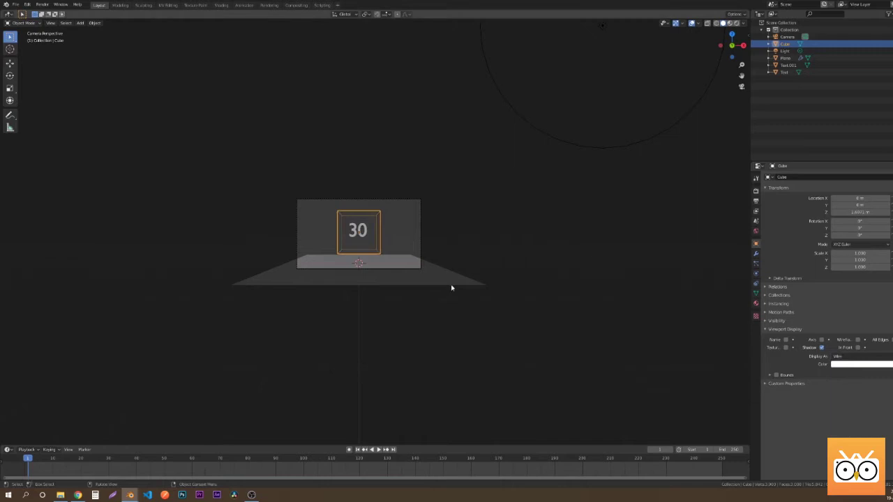
scroll(377, 225, up, 4)
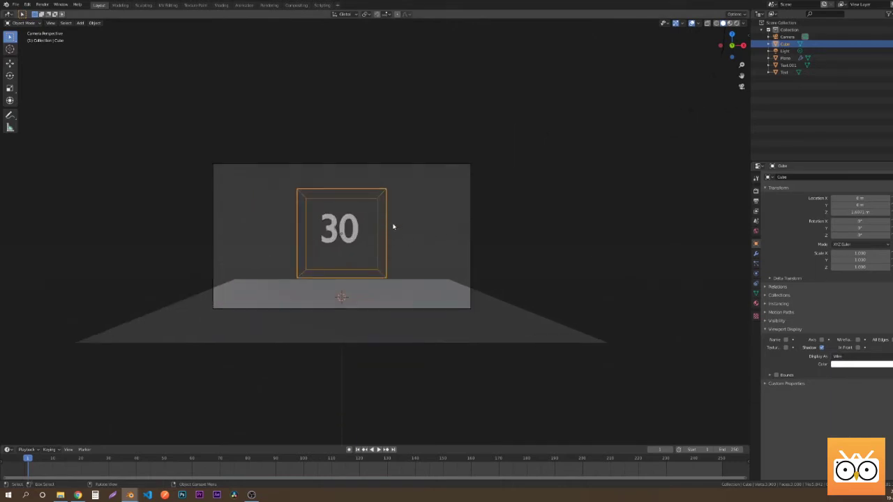
- In front view, move the cube along X to centre it around the 30
key(KP_1)
key(g)
key(x)
click(388, 222)
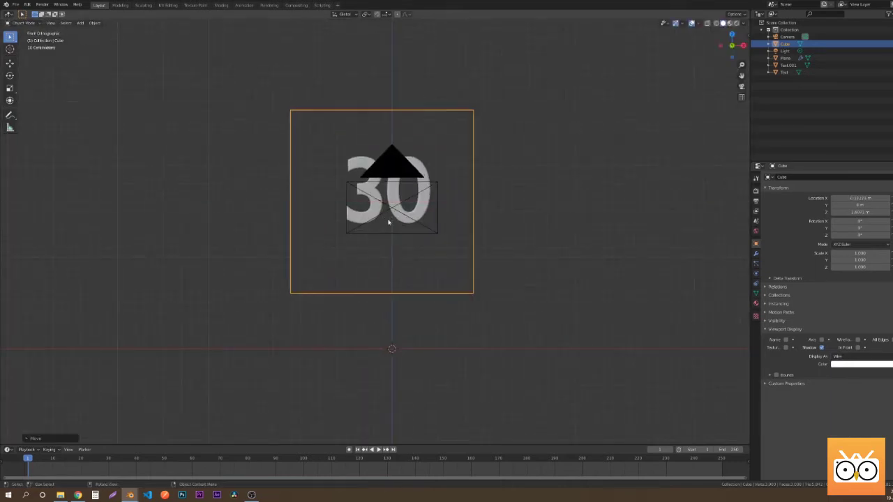
key(g)
key(z)
key(Return)
key(g)
key(x)
click(403, 205)
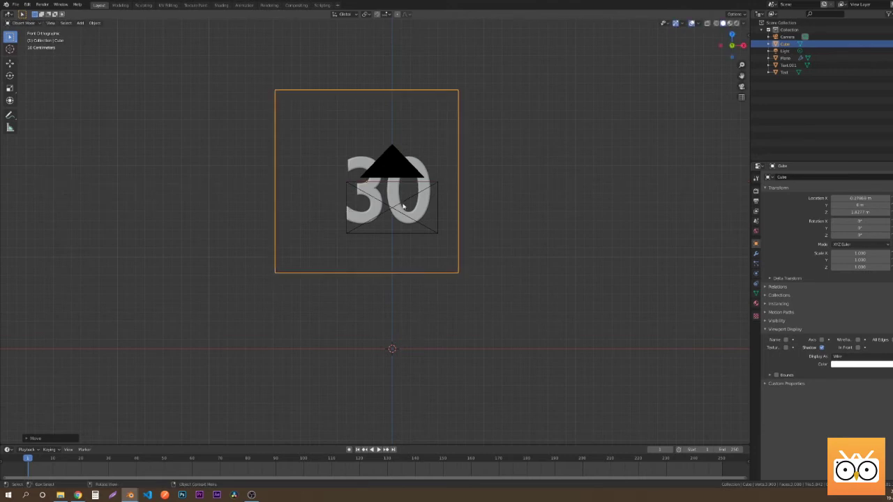
- Move the camera along X off to the left
click(402, 206)
key(g)
key(x)
click(131, 198)
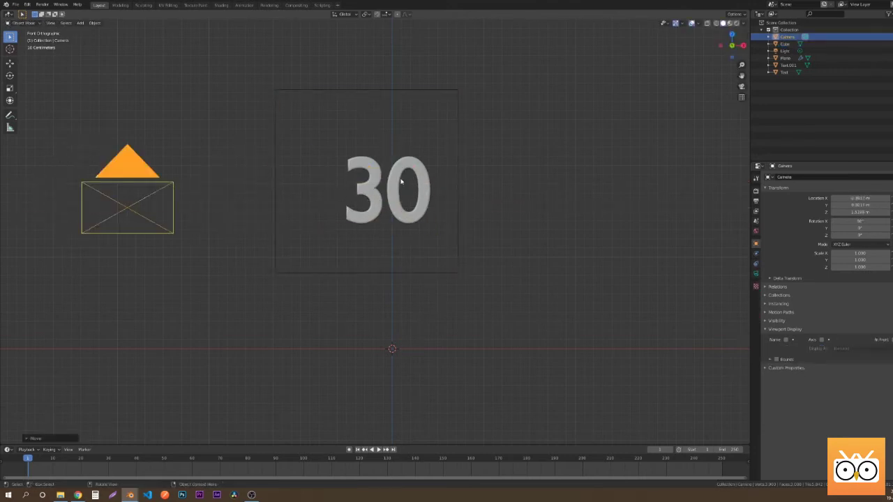
- Move the 0 further right of the 3 along X
click(401, 182)
key(g)
key(x)
click(403, 140)
- Shrink the cube uniformly around the 3
click(448, 89)
key(g)
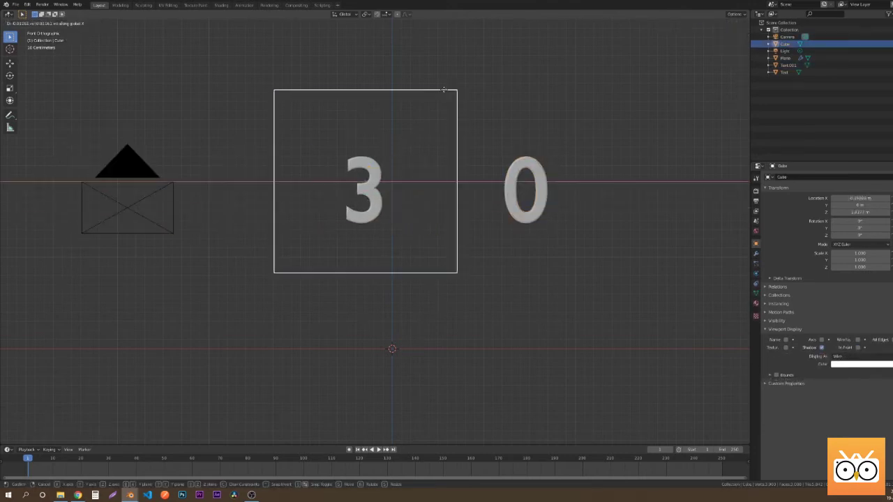
key(Escape)
key(s)
click(420, 159)
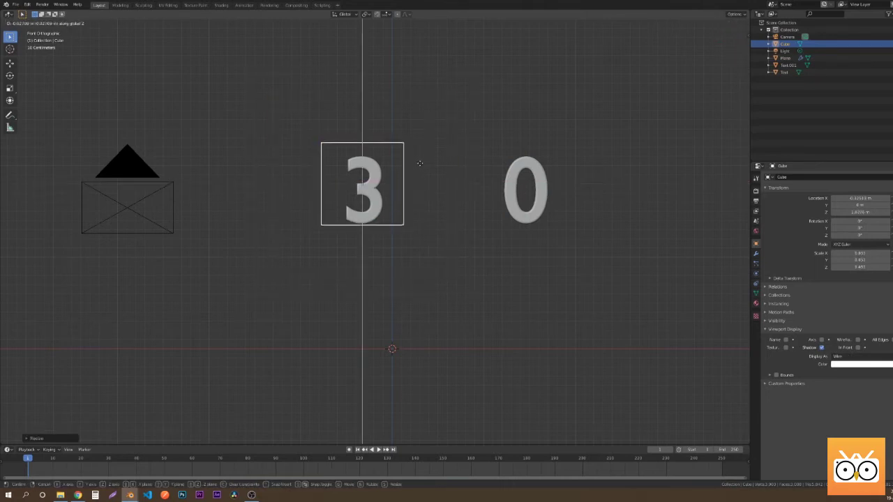
scroll(412, 166, up, 4)
scroll(409, 215, up, 1)
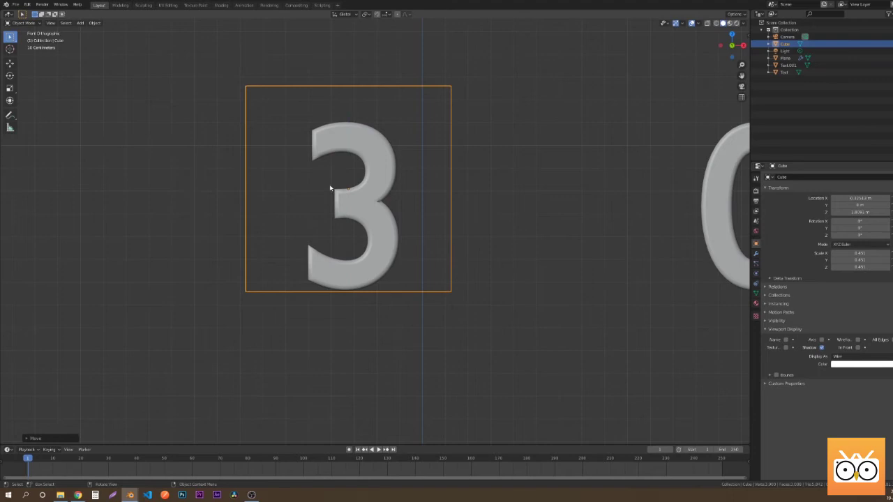
- Narrow the cube along X, lower it on Z and stretch it taller to fit the 3
key(s)
key(x)
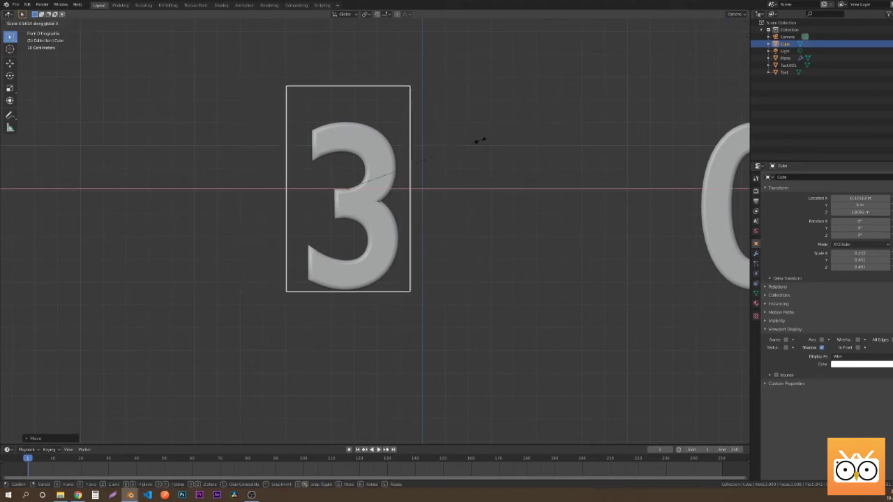
click(480, 142)
key(s)
key(z)
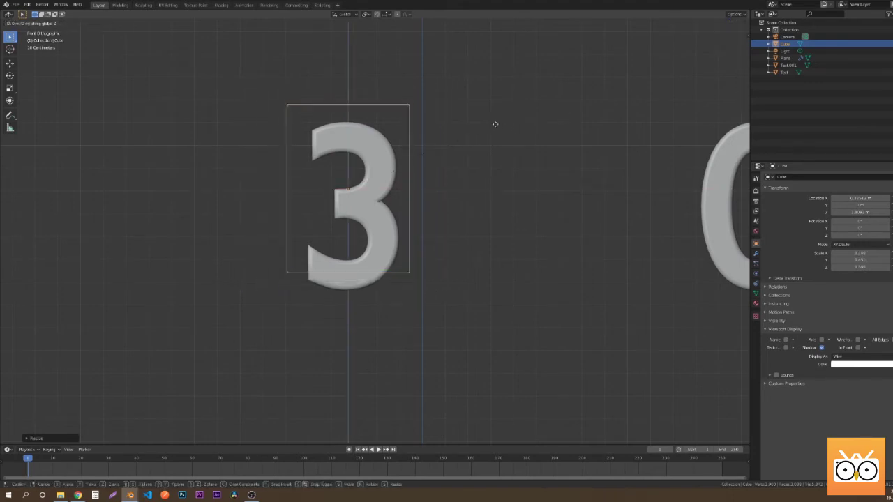
key(g)
key(z)
key(Return)
key(s)
key(z)
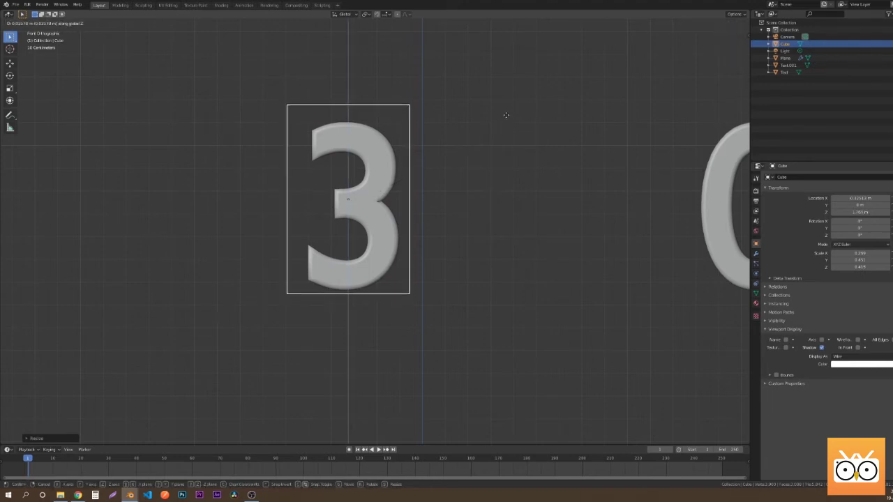
click(506, 115)
- Thin the cube along Y to about 0.219 so it closely encloses the 3
scroll(313, 309, up, 2)
scroll(314, 314, up, 3)
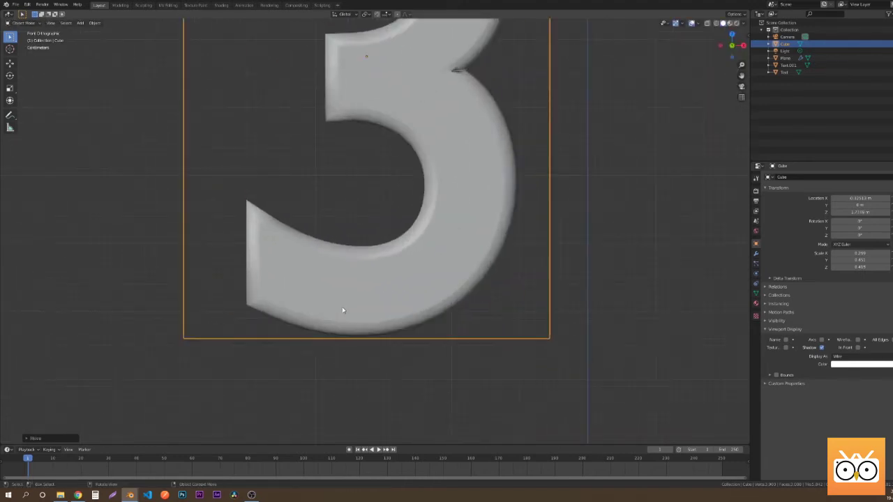
scroll(382, 332, down, 8)
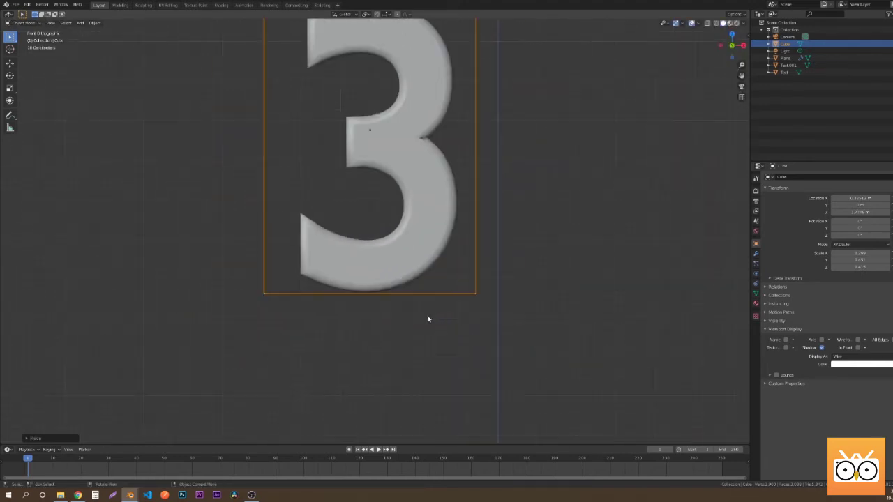
middle_drag(383, 319, 293, 300)
key(s)
key(y)
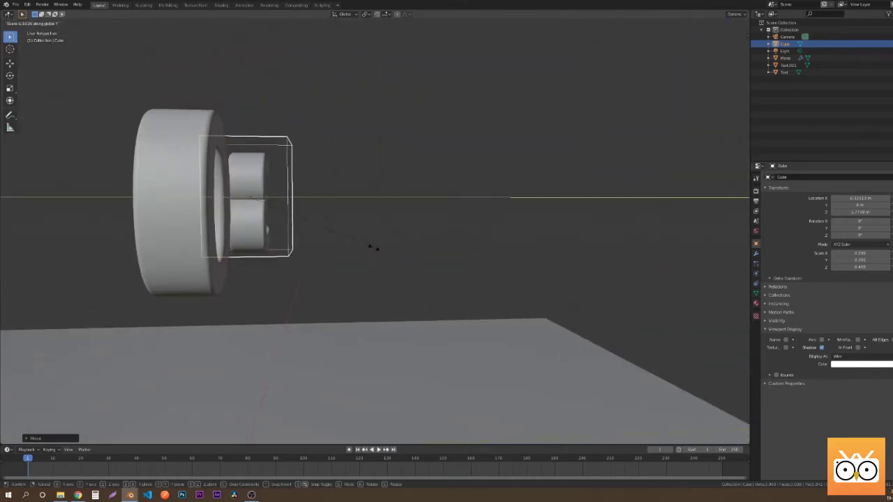
click(330, 253)
middle_drag(331, 254, 363, 238)
scroll(361, 235, down, 3)
- Subdivide the cube's mesh twice in Edit Mode
key(Tab)
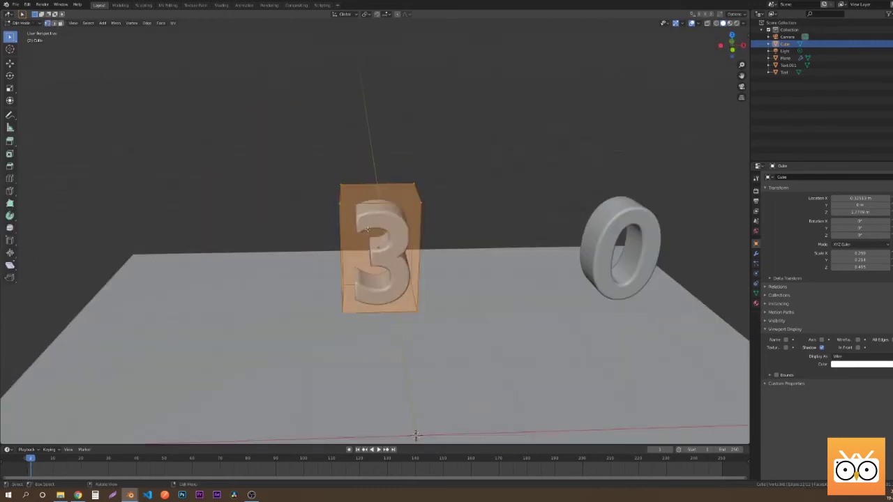
right_click(366, 222)
click(365, 221)
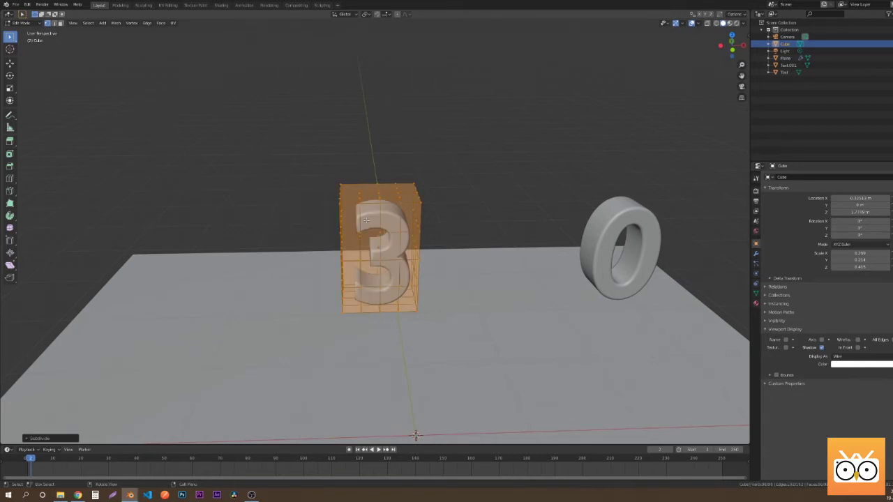
right_click(365, 220)
click(377, 221)
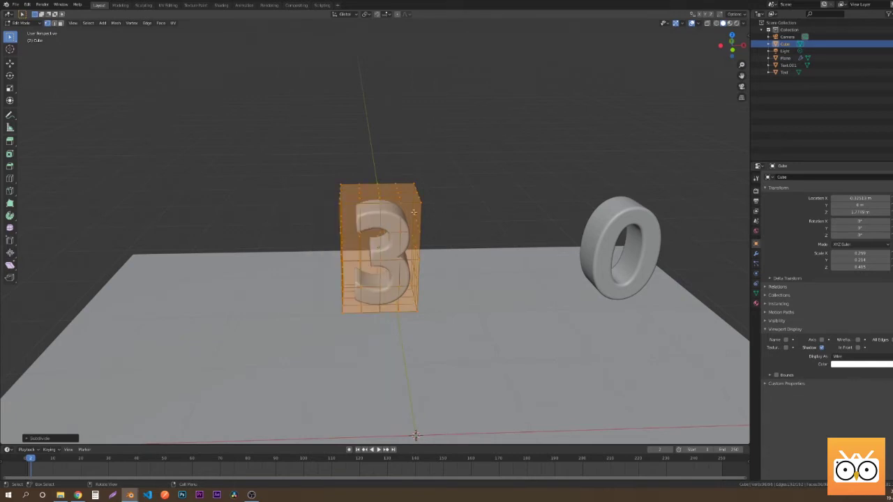
- Add Soft Body physics to the cube and play the animation to watch it fall
click(756, 273)
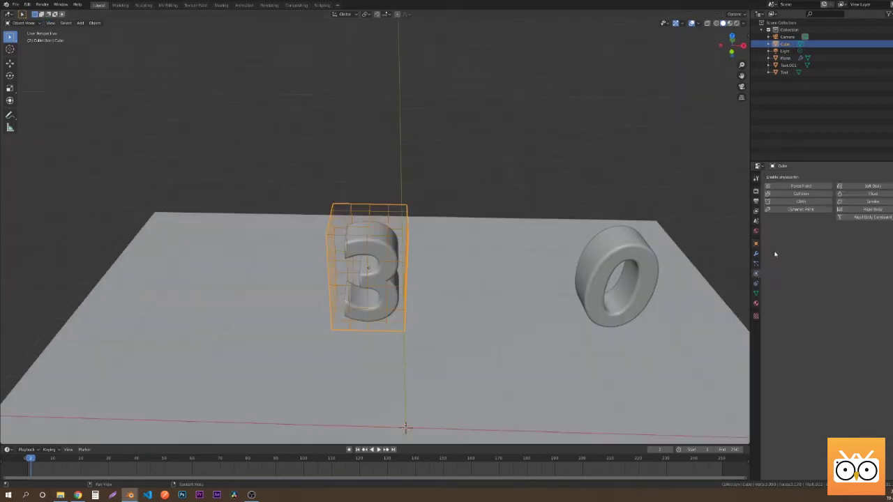
click(861, 187)
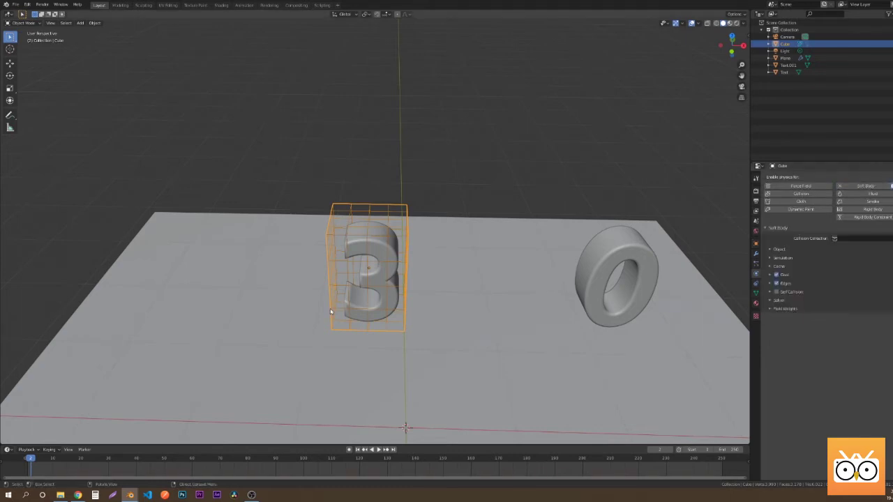
middle_drag(330, 312, 526, 299)
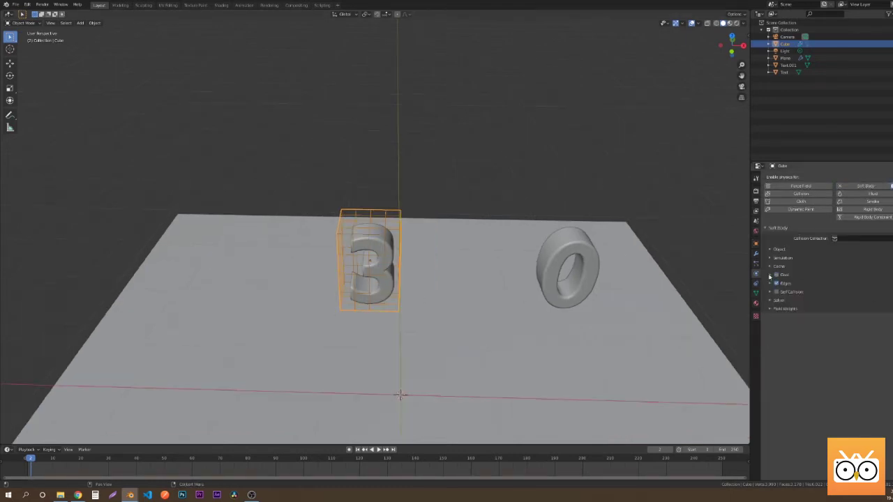
key(space)
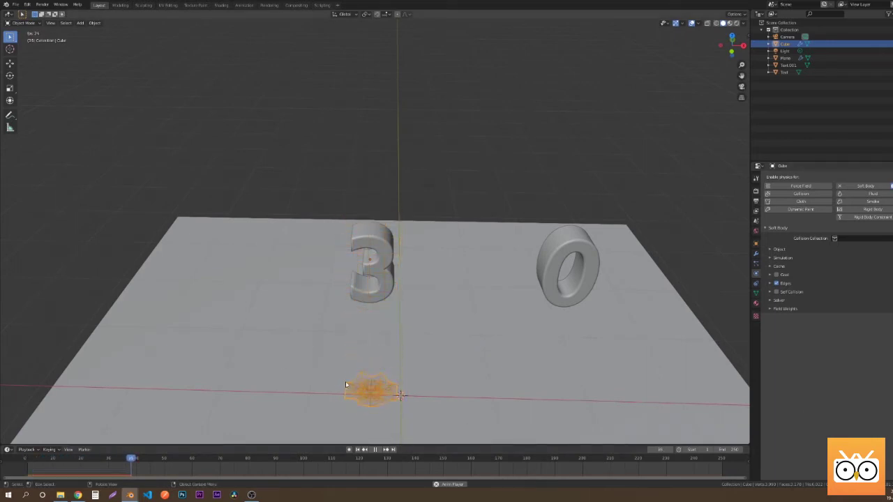
- Stop and rewind, then change the soft body's edge Bending stiffness to 2.000
key(space)
middle_drag(398, 411, 377, 311)
key(shift+Left)
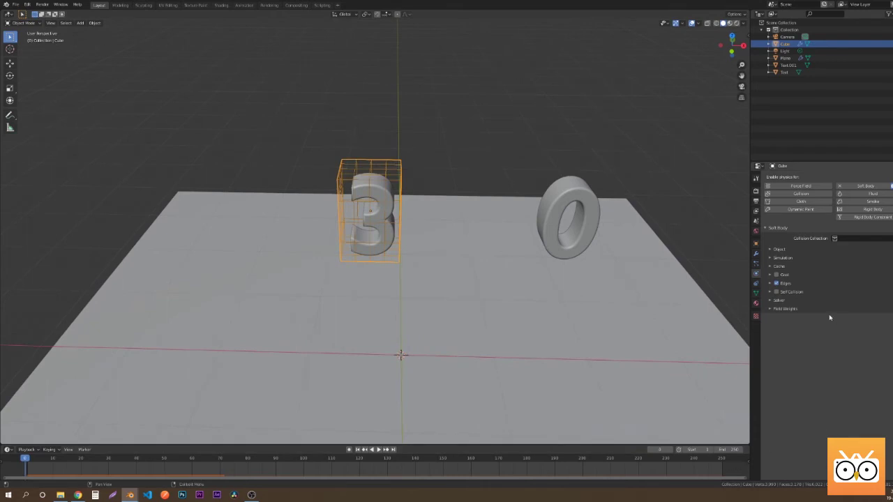
click(770, 284)
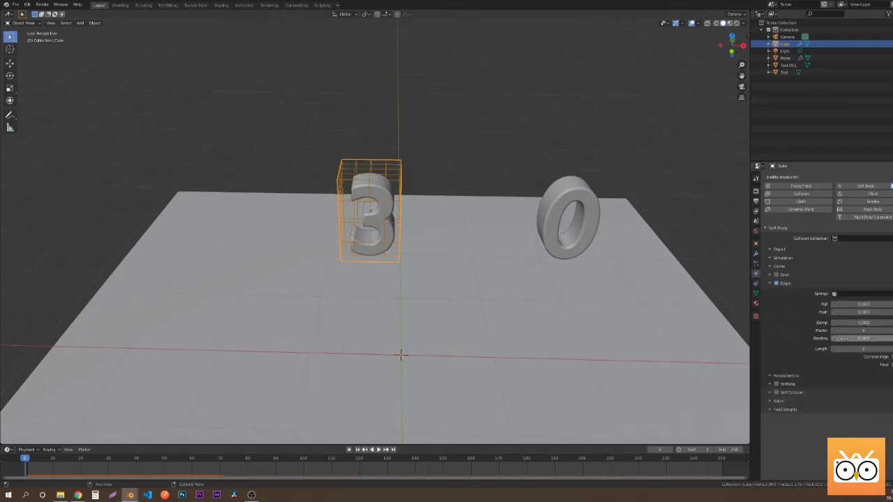
click(843, 339)
text(0.0)
key(Return)
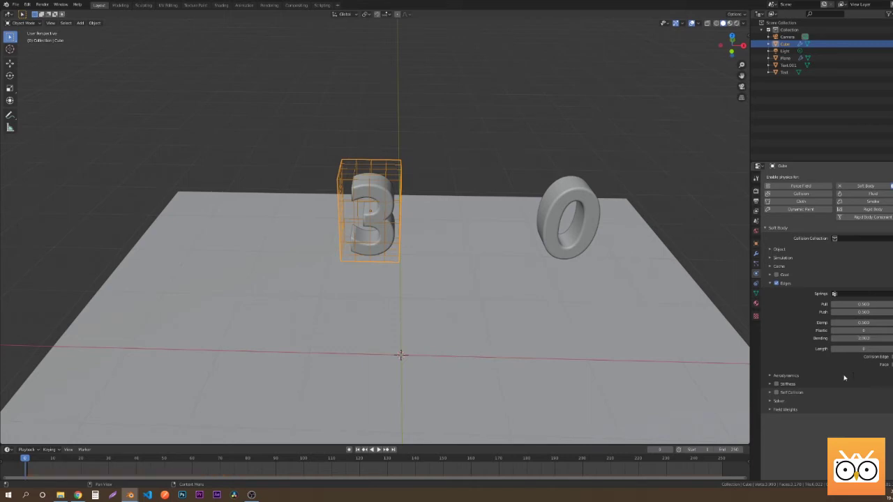
- Replay the fall to check the cube keeps its upright box shape on landing
key(space)
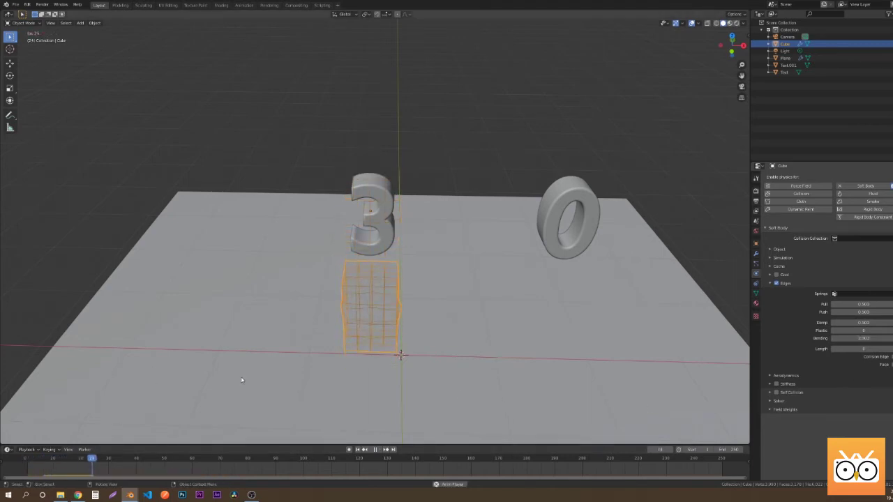
middle_drag(323, 356, 332, 316)
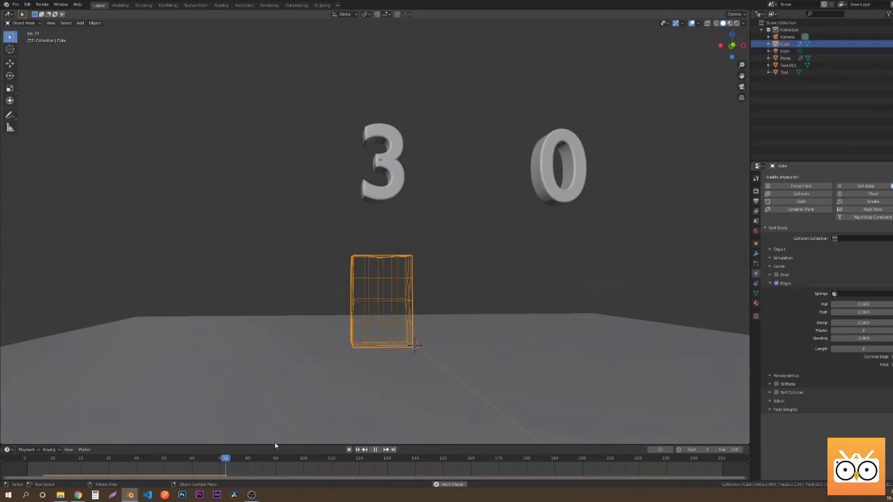
key(shift+Left)
middle_drag(102, 353, 216, 351)
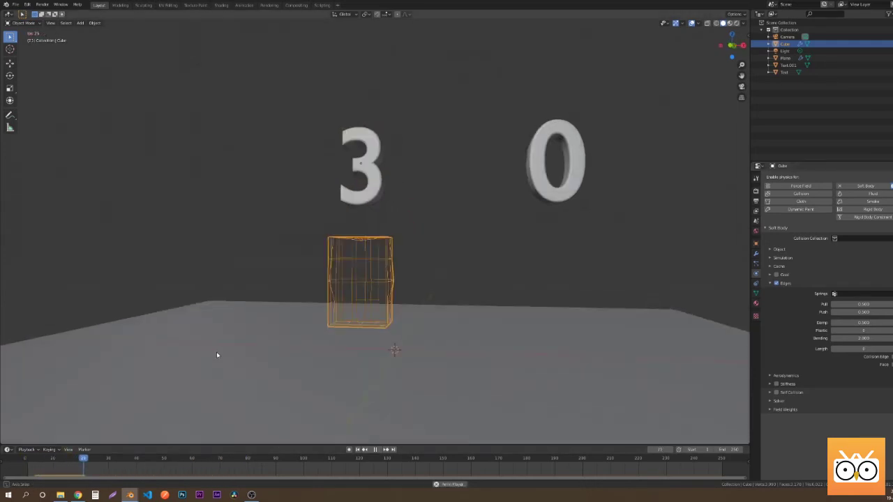
key(space)
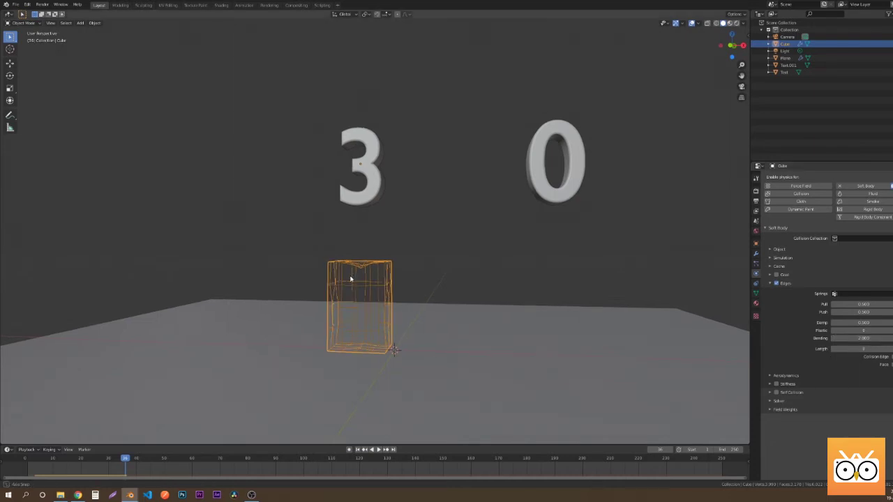
key(shift+Left)
- In front orthographic view, duplicate the soft-body cube and place the copy around the 0
key(KP_1)
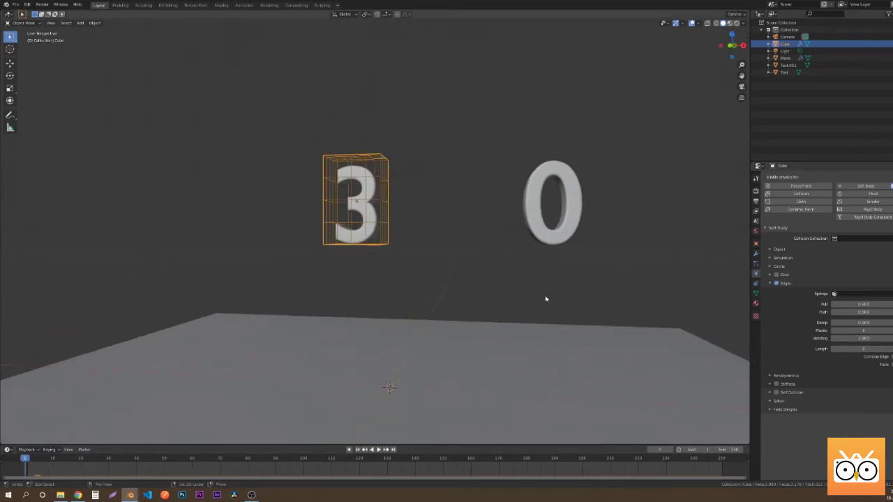
key(KP_5)
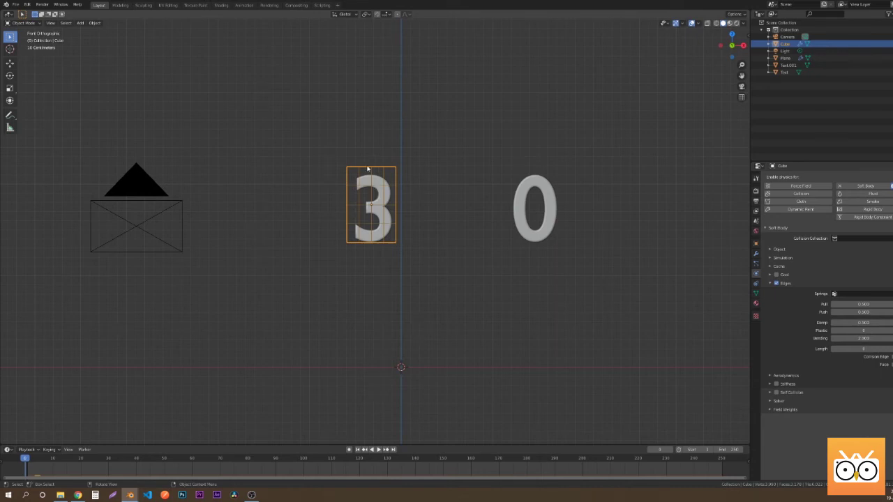
key(shift+d)
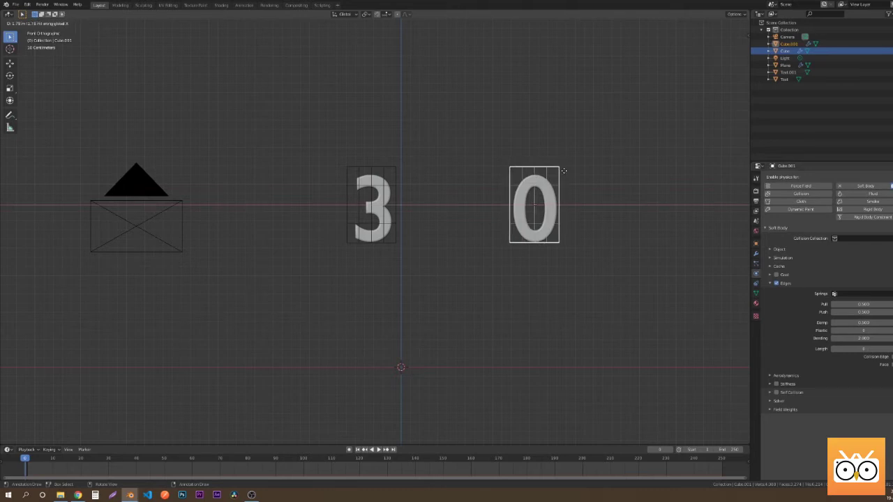
click(564, 171)
- Play the animation in perspective to watch both cubes fall, then rewind
key(KP_0)
key(space)
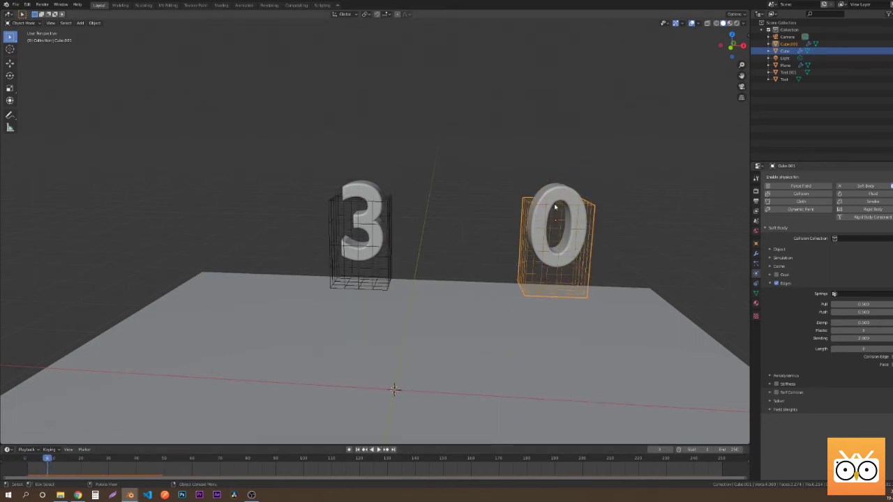
key(space)
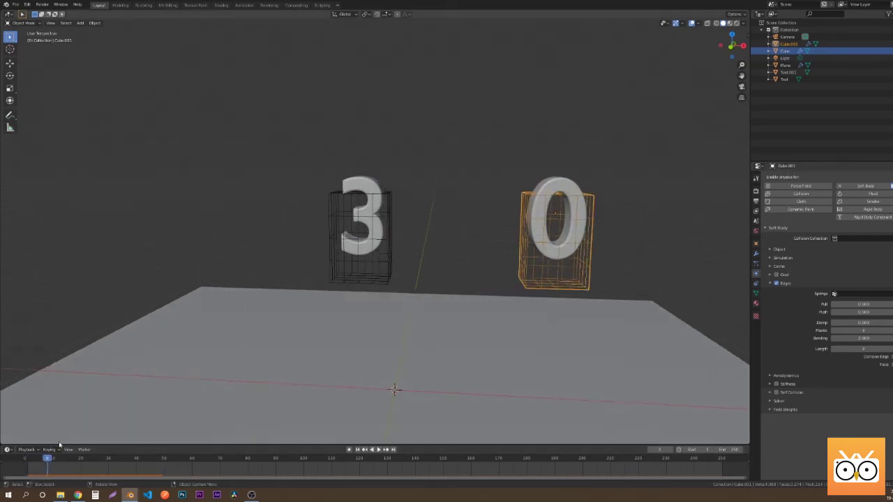
key(shift+Left)
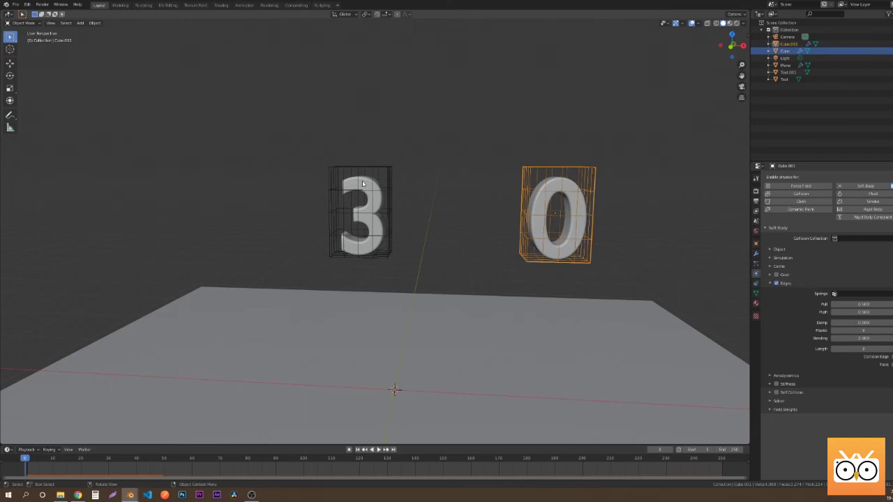
- Move the 0 and its cube along X to sit right beside the 3
click(418, 183)
click(552, 170)
shift+click(555, 181)
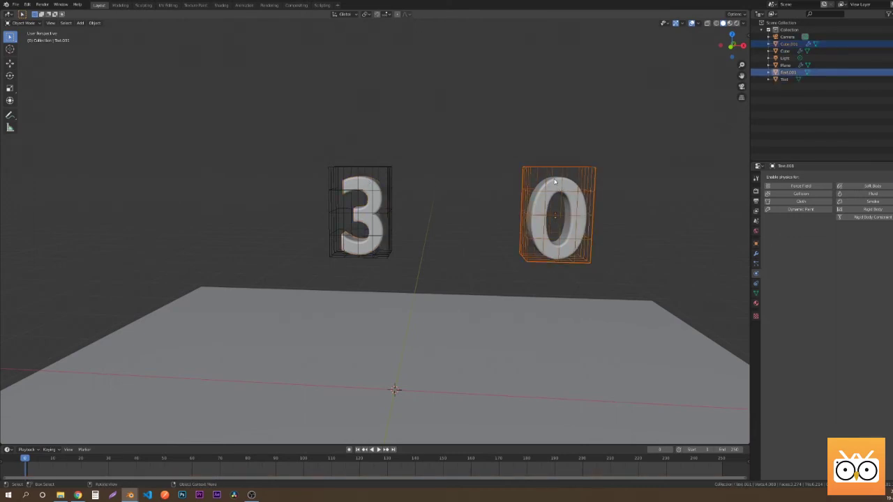
key(g)
key(x)
click(433, 185)
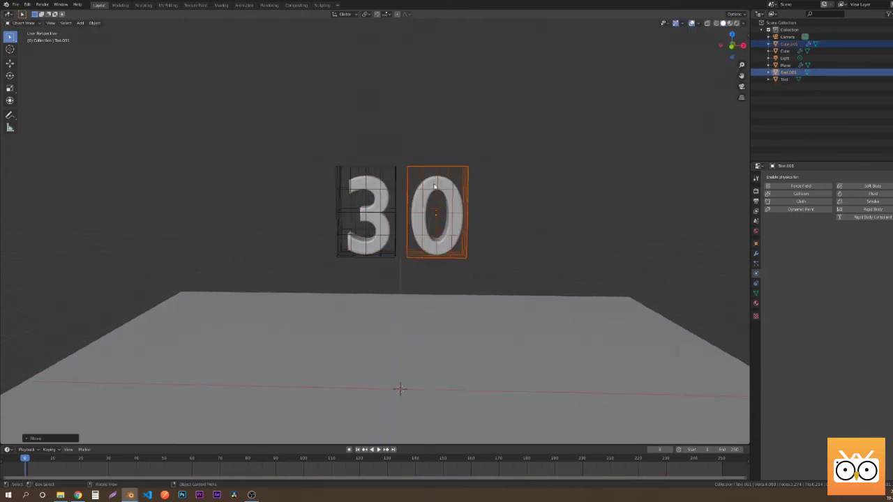
middle_drag(557, 193, 504, 248)
scroll(502, 248, up, 3)
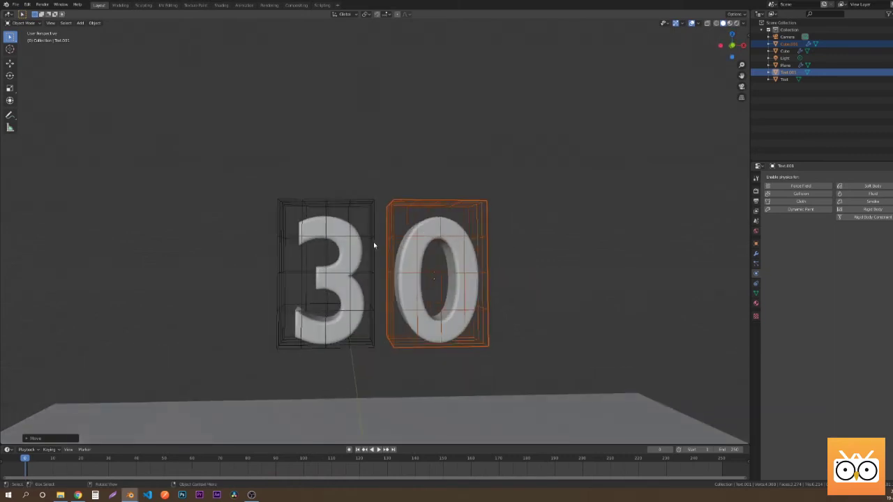
- Add a Mesh Deform modifier to the 0 using Cube.001 as cage, and bind it
click(421, 229)
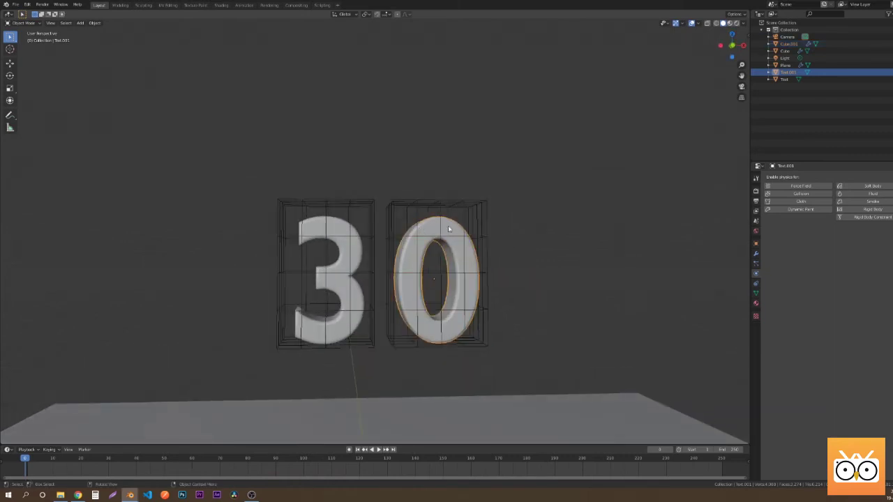
click(756, 254)
click(777, 177)
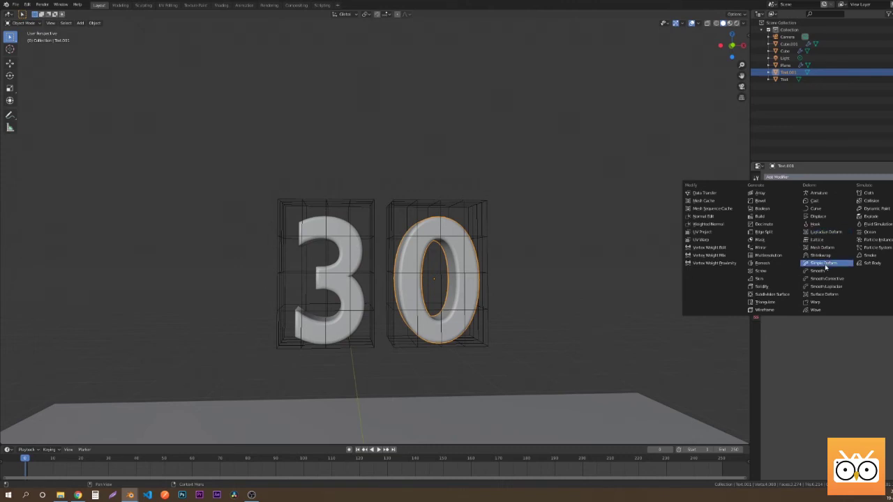
click(823, 248)
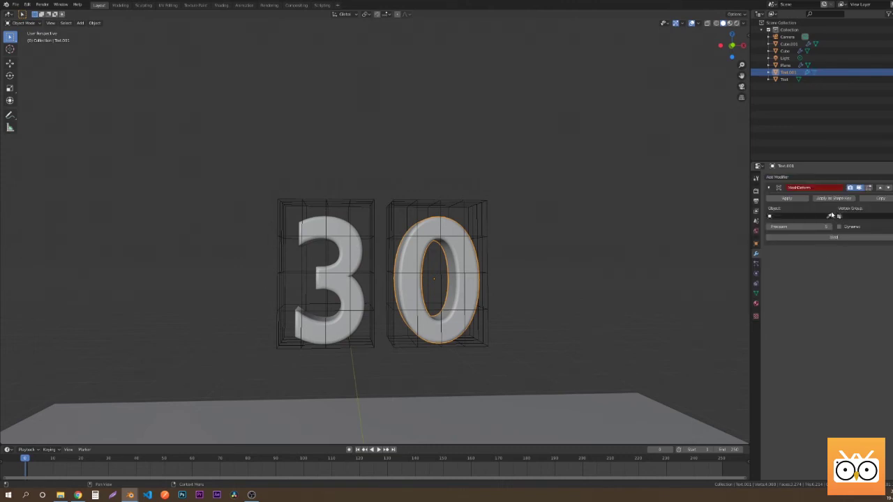
click(829, 215)
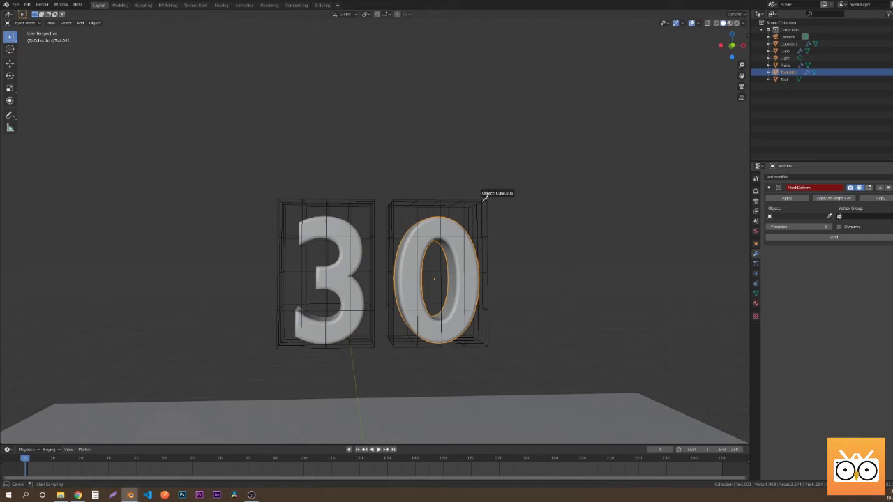
click(484, 198)
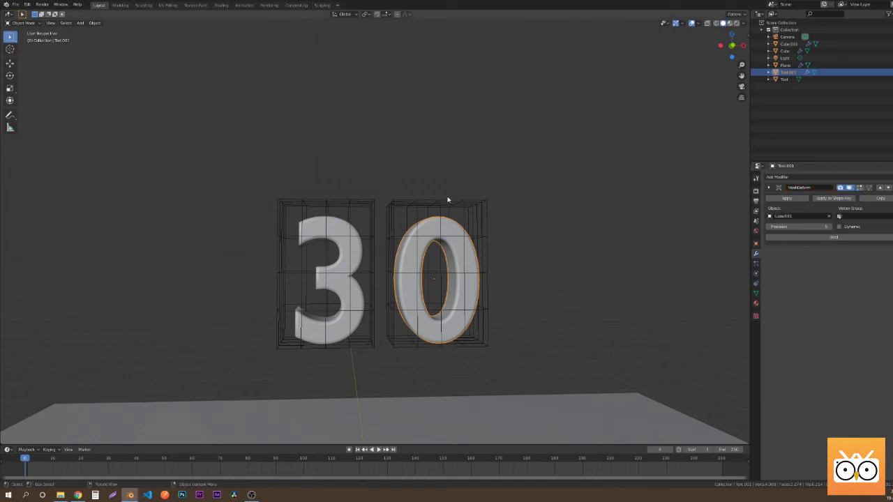
click(835, 238)
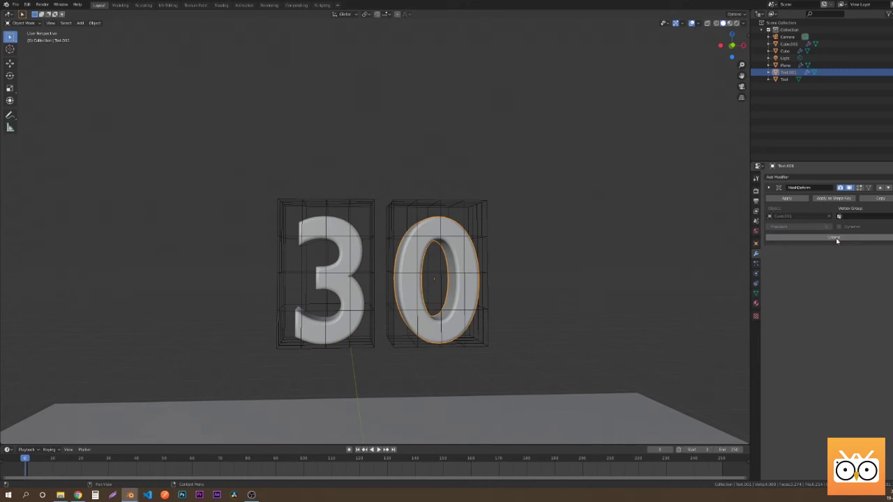
- Play the animation to check the 0 falls with its cage, then rewind
key(space)
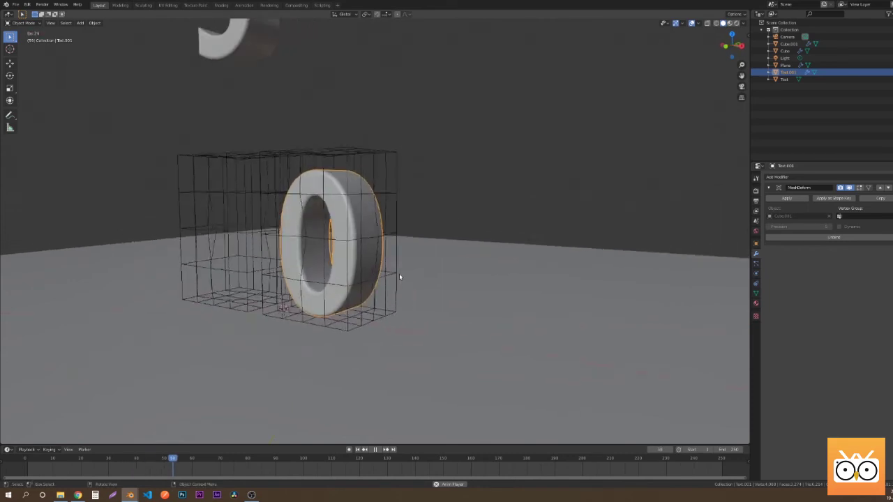
key(space)
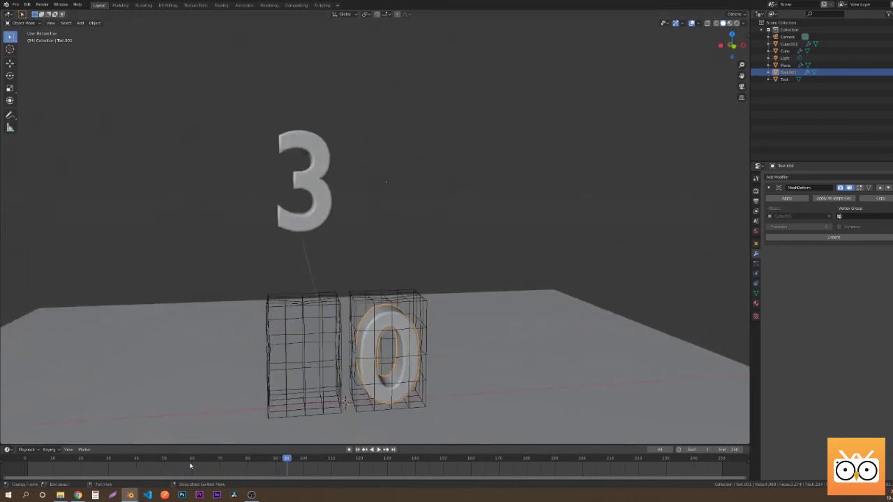
key(shift+Left)
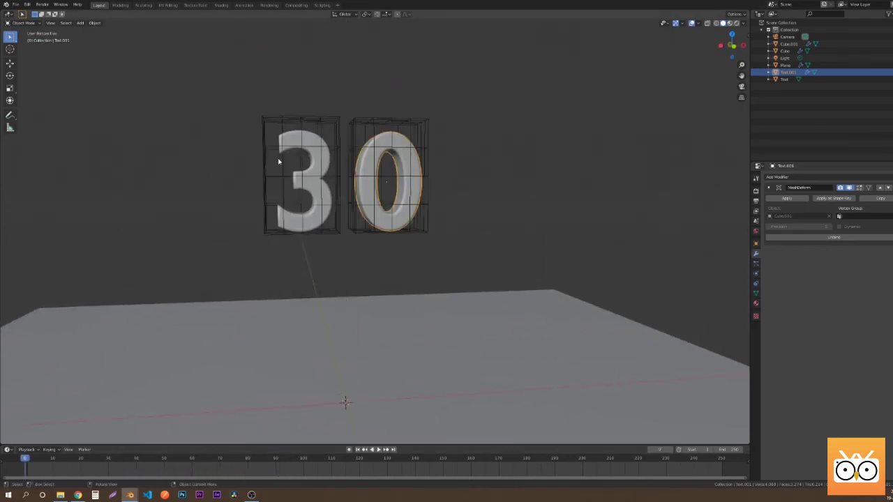
- Try copying the 0's modifiers onto the 3 via copy attributes
shift+middle_drag(278, 162, 372, 204)
click(355, 181)
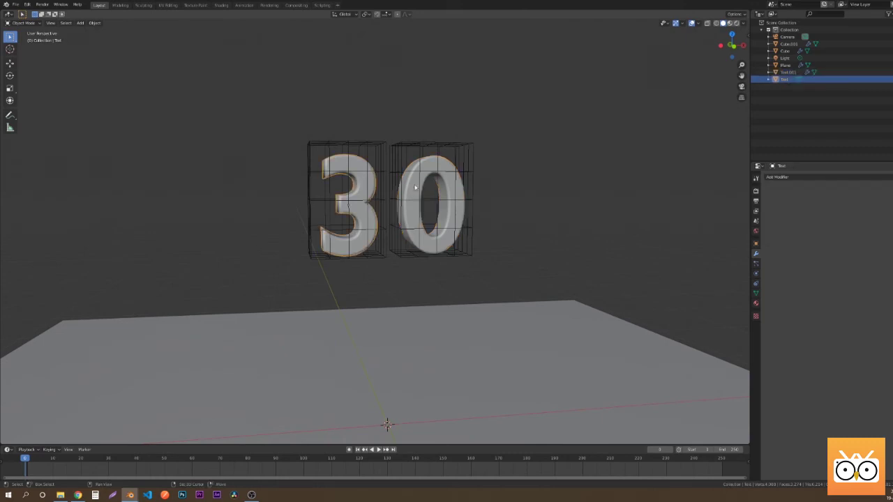
shift+click(417, 184)
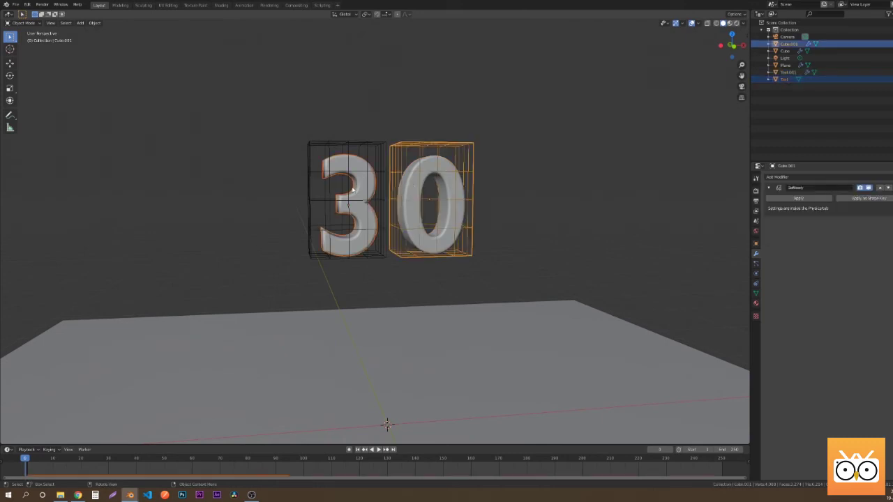
click(352, 189)
shift+click(398, 179)
key(ctrl+c)
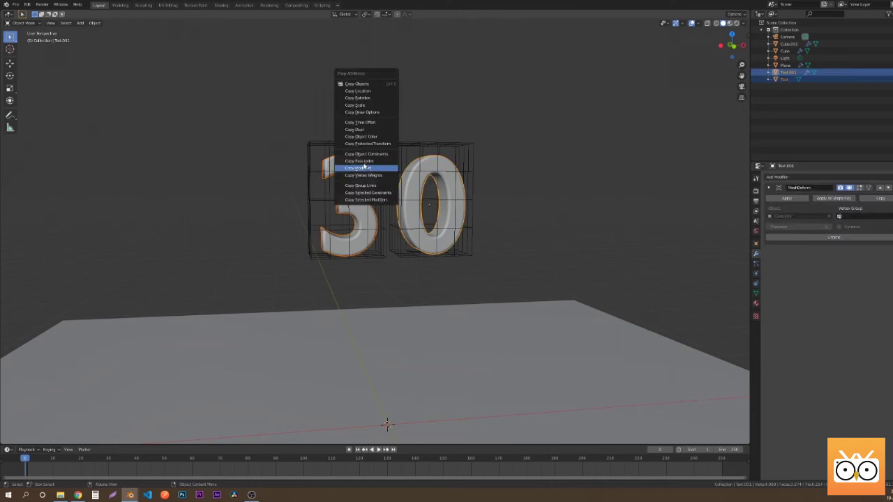
click(360, 169)
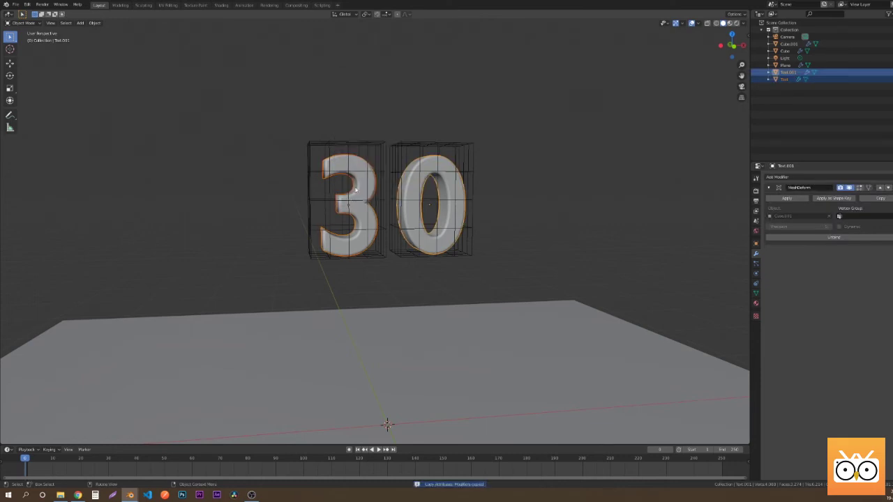
- Add a Mesh Deform modifier to the 3 with Cube as its cage, and bind it
click(356, 188)
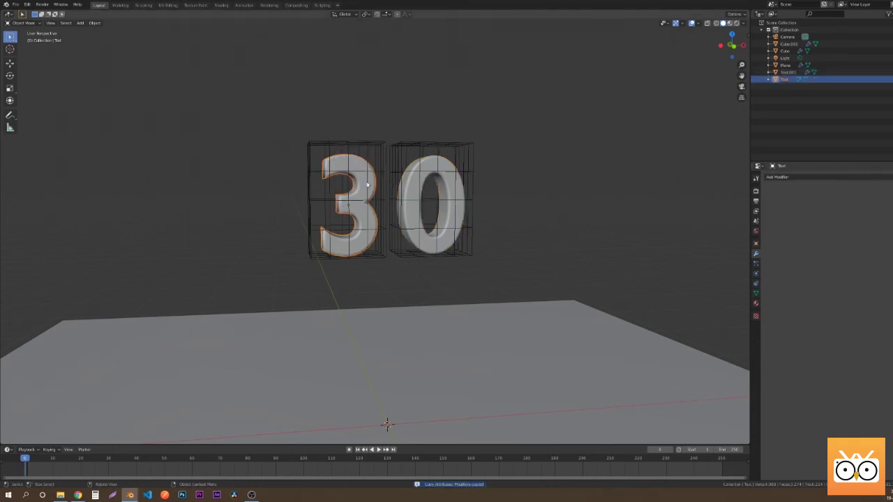
click(777, 176)
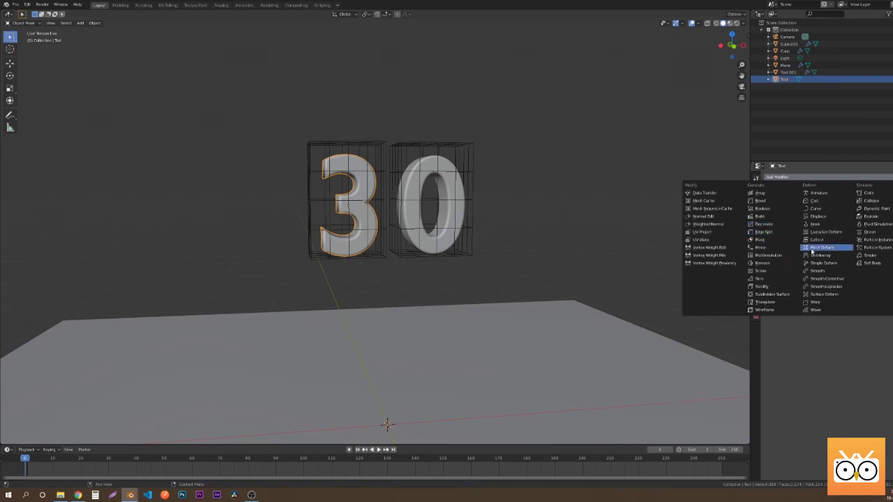
click(816, 248)
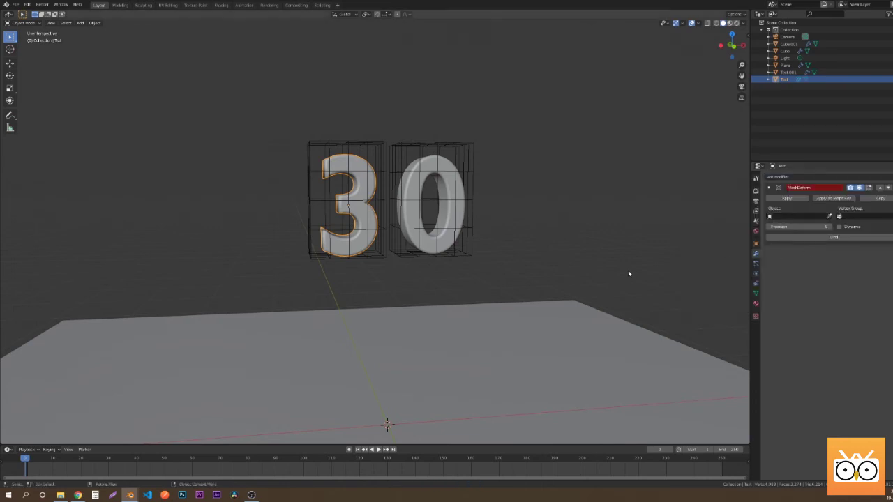
click(828, 216)
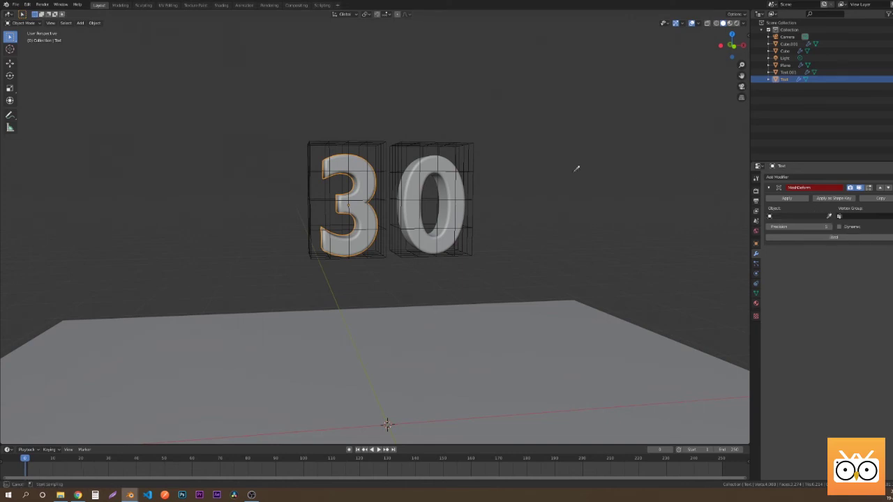
click(350, 139)
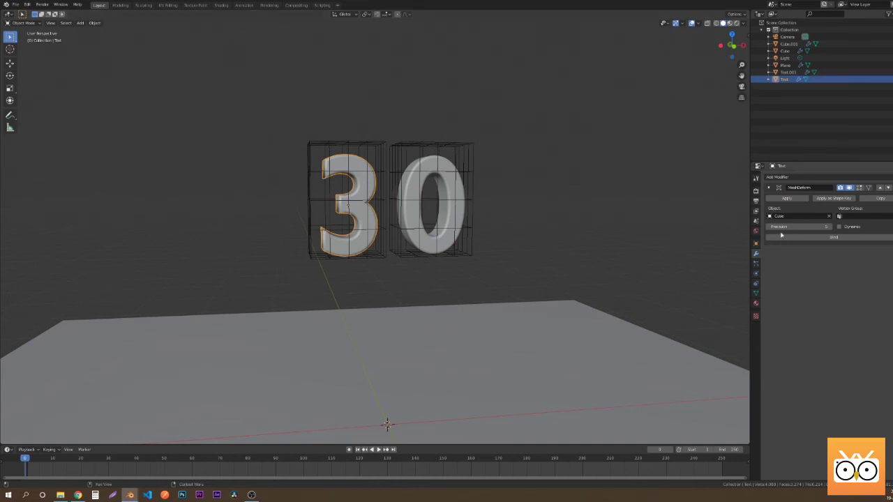
click(829, 216)
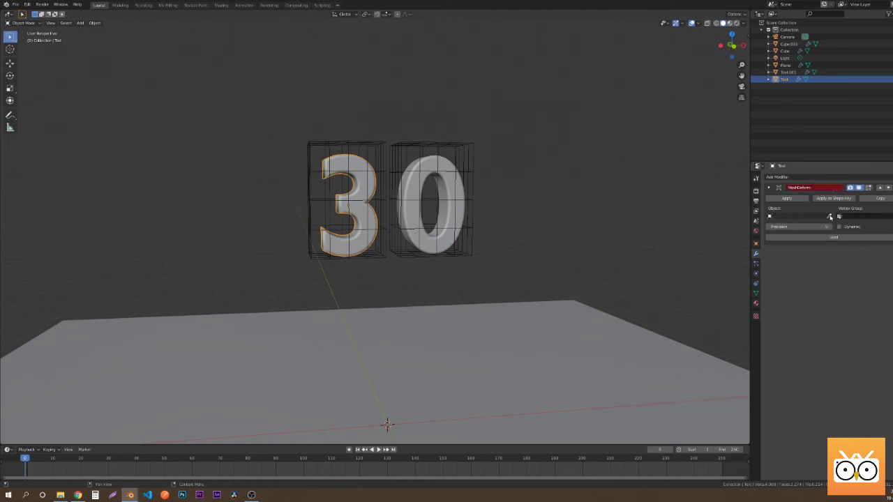
click(828, 216)
click(338, 185)
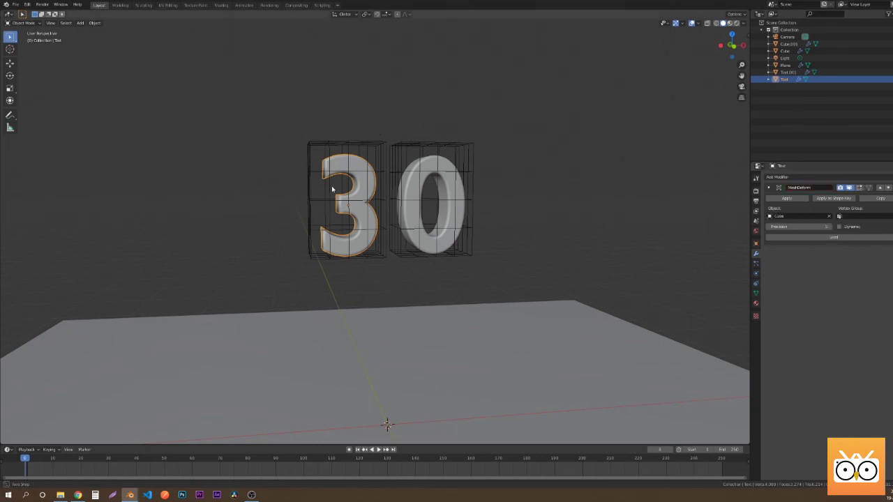
middle_drag(337, 185, 698, 221)
click(840, 238)
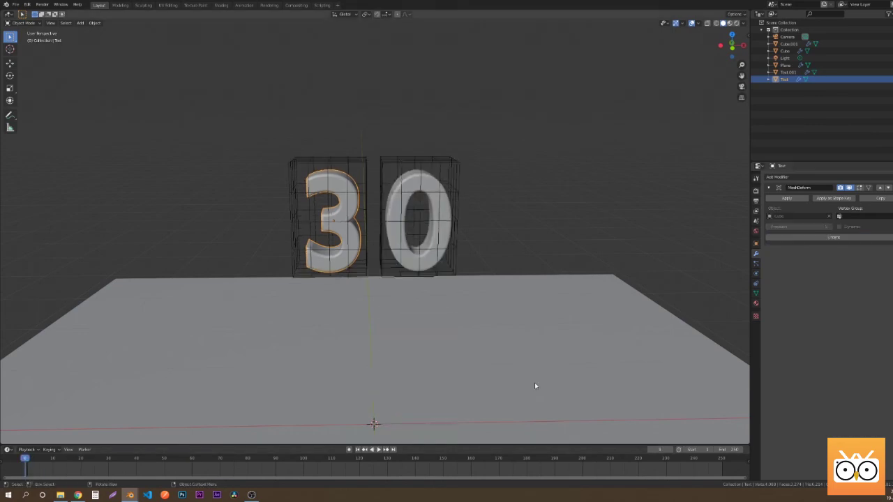
- Play the drop and view the 30 and cages from above, then rewind
key(space)
scroll(348, 339, down, 1)
scroll(375, 295, up, 5)
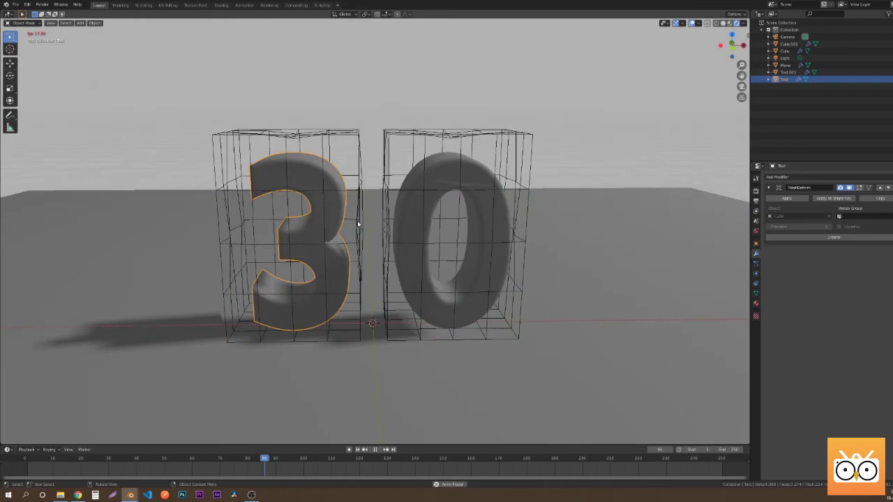
middle_drag(362, 273, 217, 389)
key(shift+Left)
scroll(418, 334, down, 4)
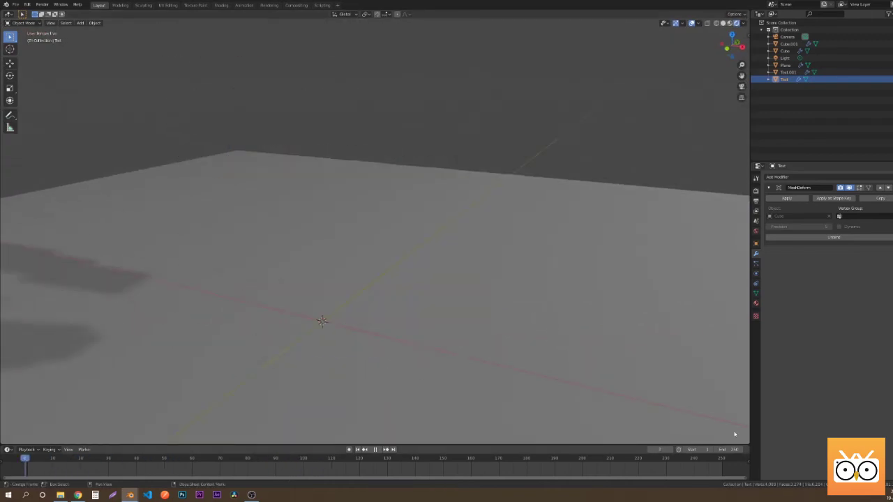
scroll(424, 328, up, 2)
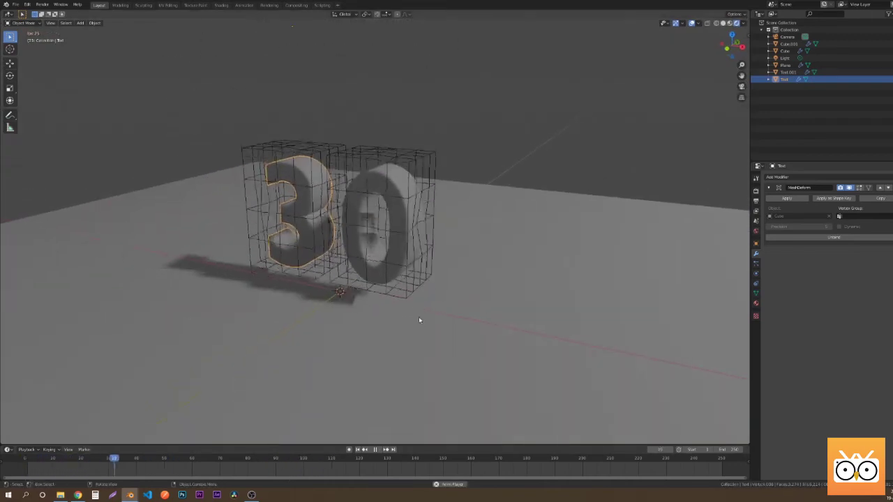
- Deselect everything and switch to the camera view, orbiting around the ground plane
click(418, 316)
click(445, 152)
key(KP_0)
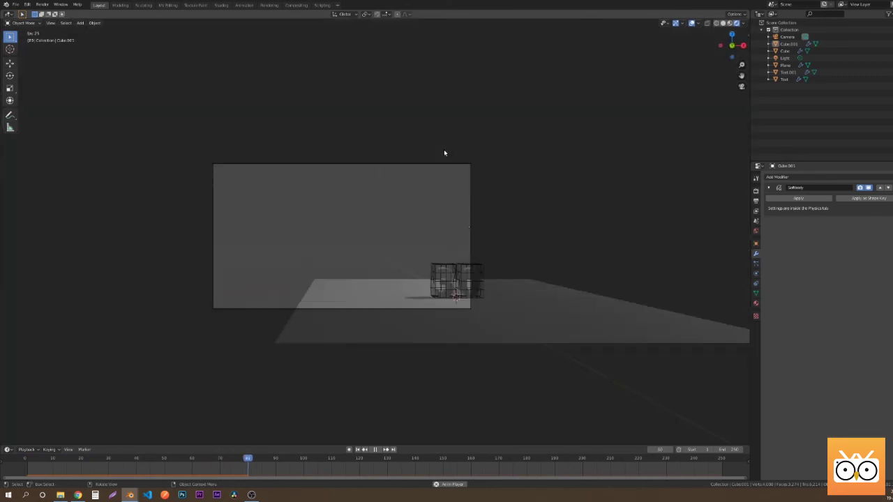
middle_drag(516, 283, 424, 265)
scroll(476, 228, up, 5)
scroll(483, 244, down, 3)
- From the camera view, replay the drop from frame one and stop once the 30 lands
key(KP_0)
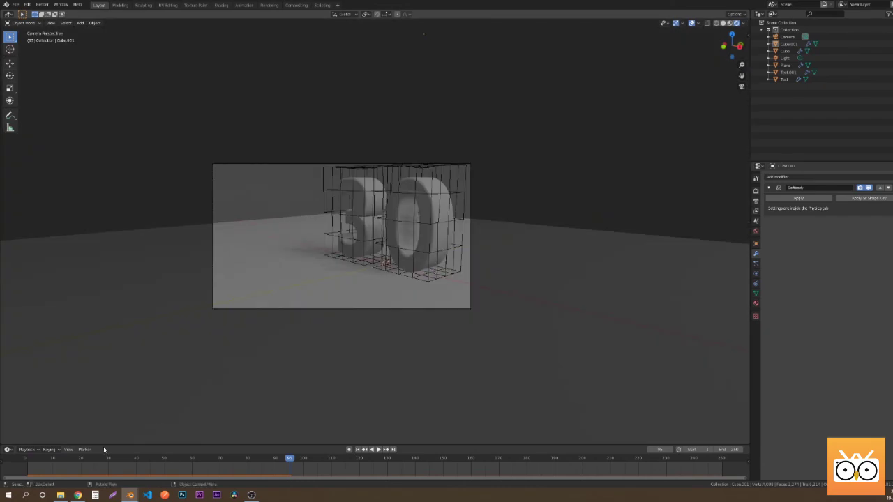
key(shift+Left)
key(space)
scroll(384, 271, up, 4)
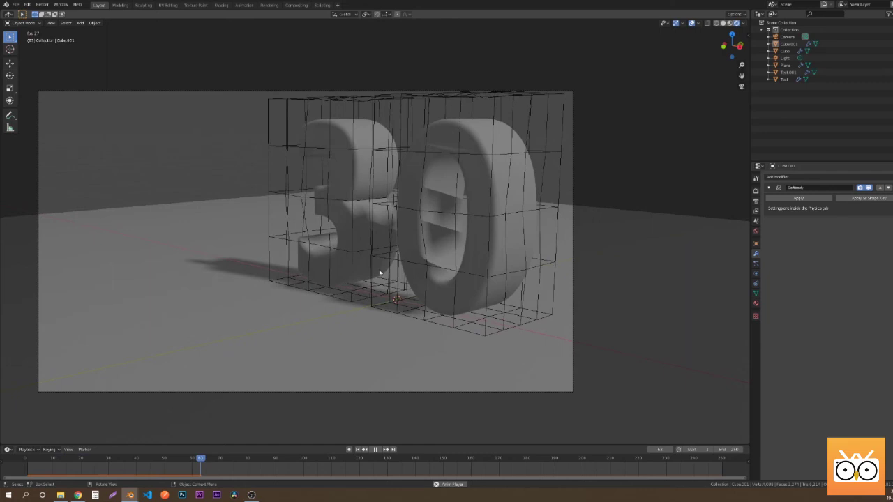
key(space)
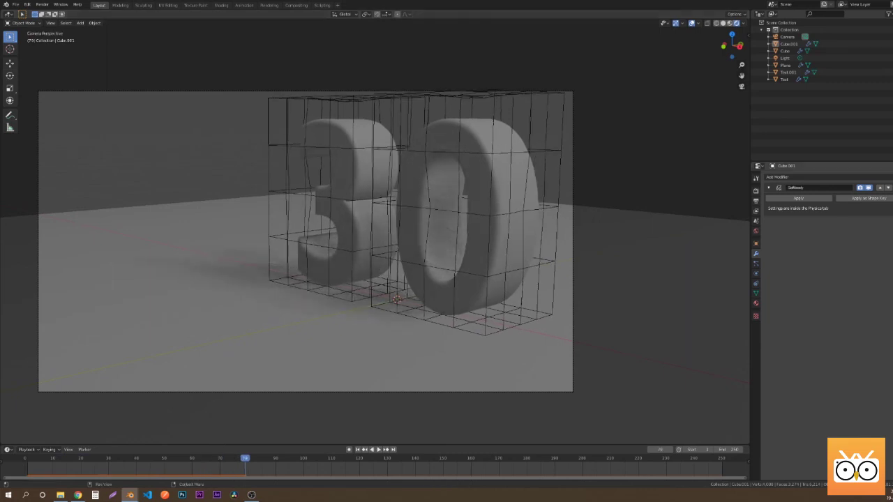